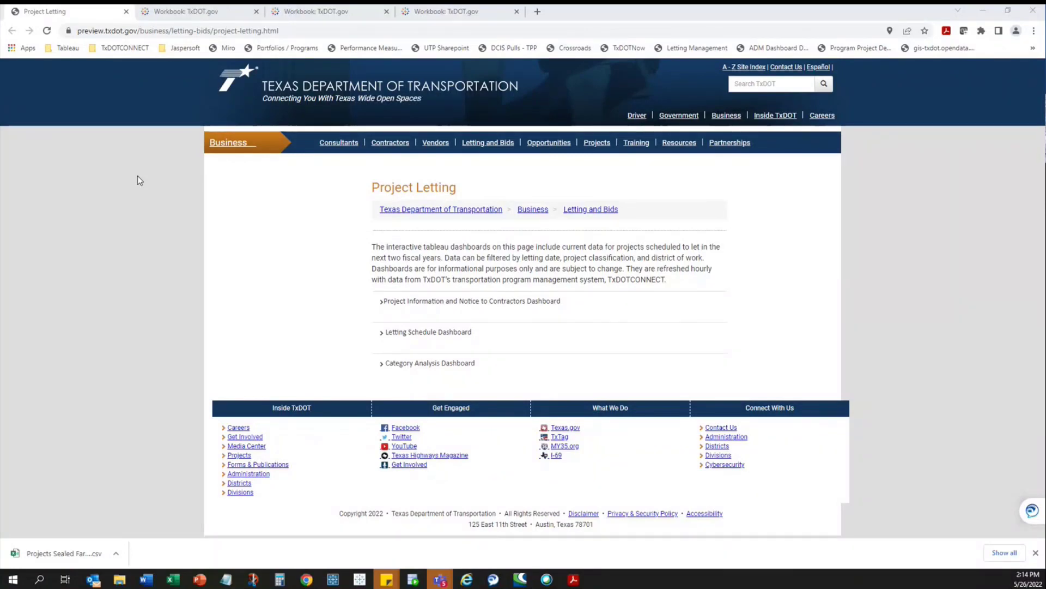
click(384, 305)
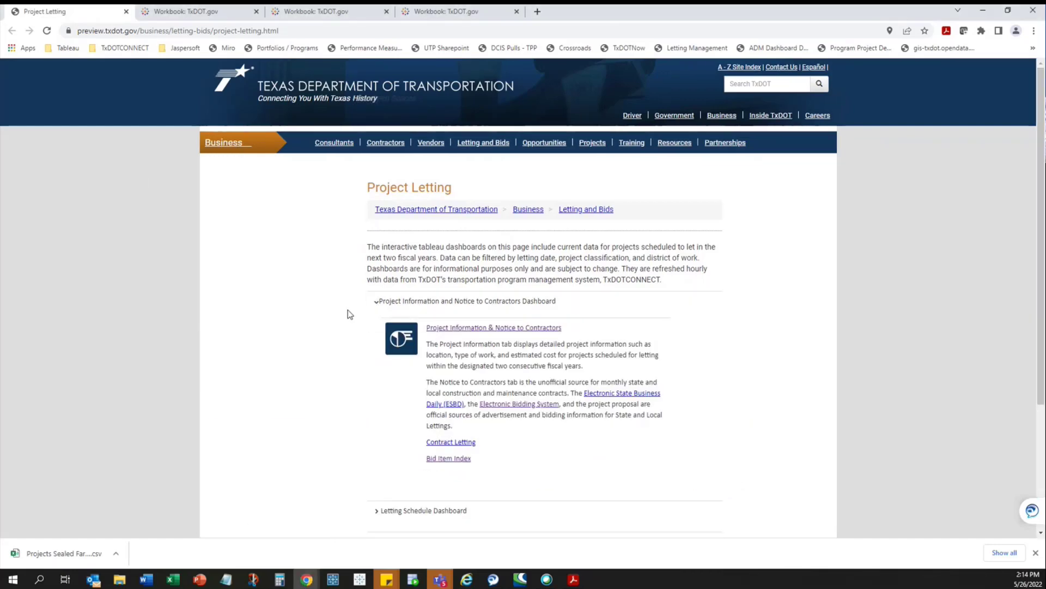
scroll(352, 310, down, 1)
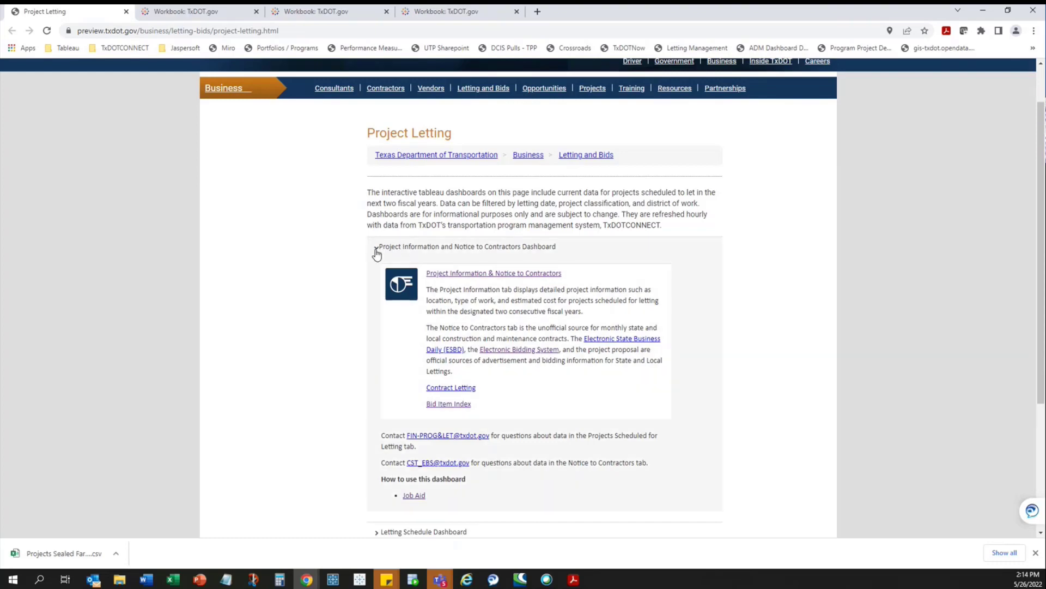
scroll(357, 485, down, 1)
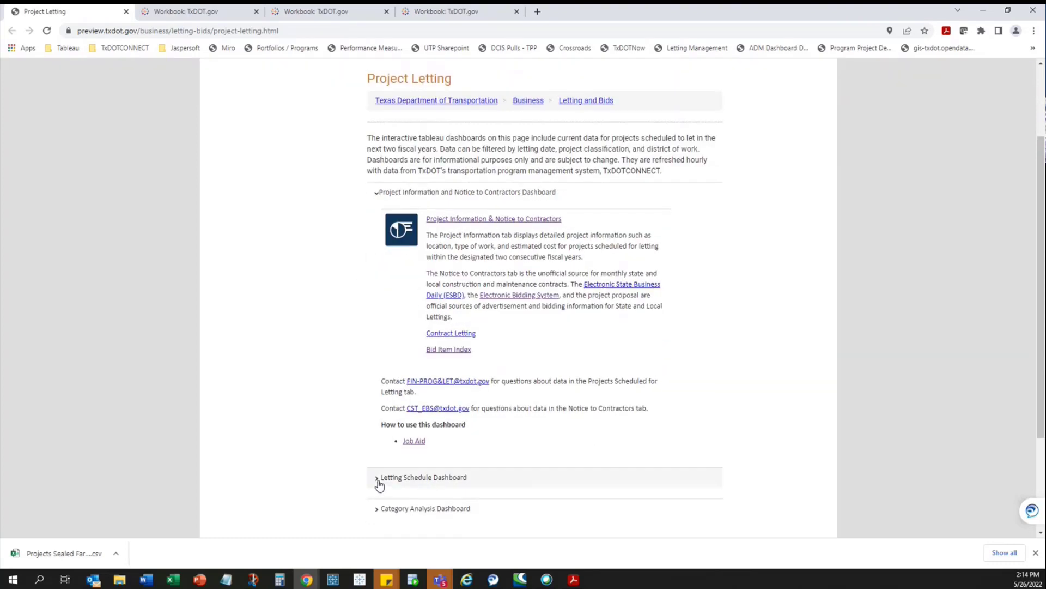
click(378, 487)
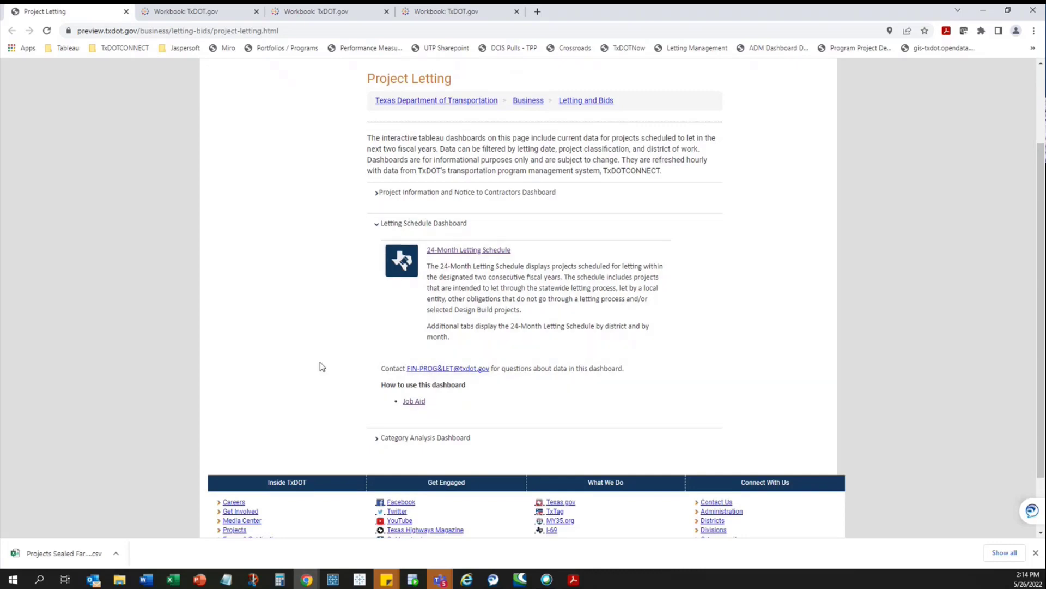
click(377, 440)
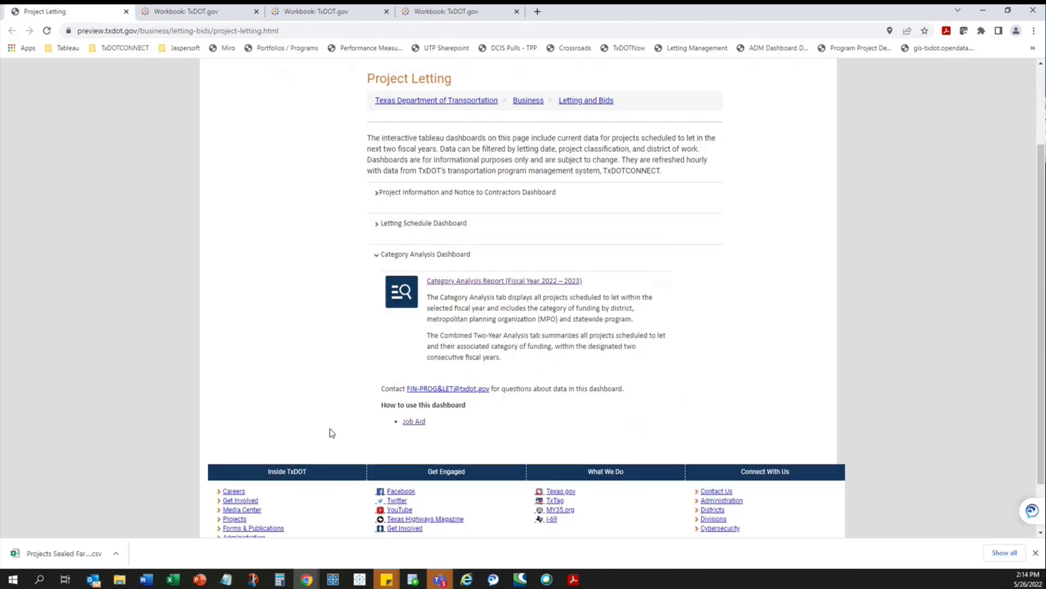
click(377, 255)
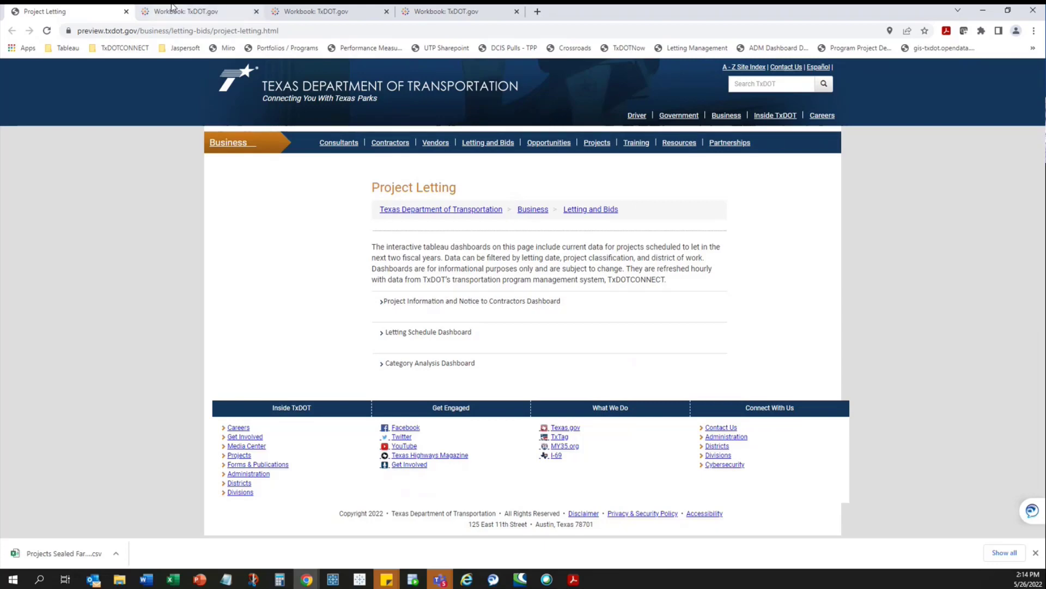
Step: Open the Project Information Dashboard and move its tab right after Project Letting
click(379, 303)
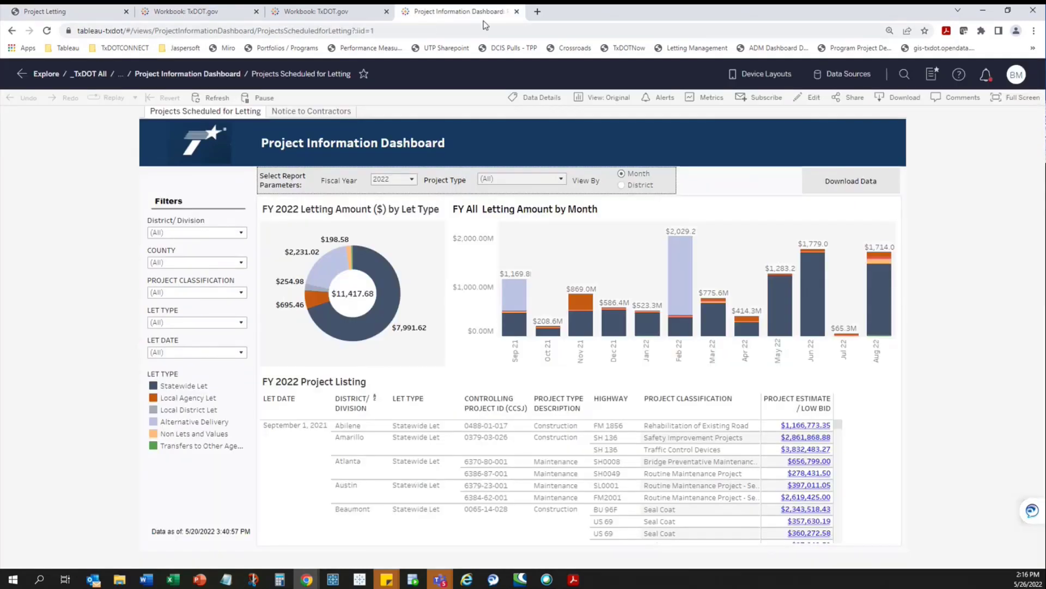
key(ctrl+shift+Page_Up)
key(ctrl+shift+Page_Up)
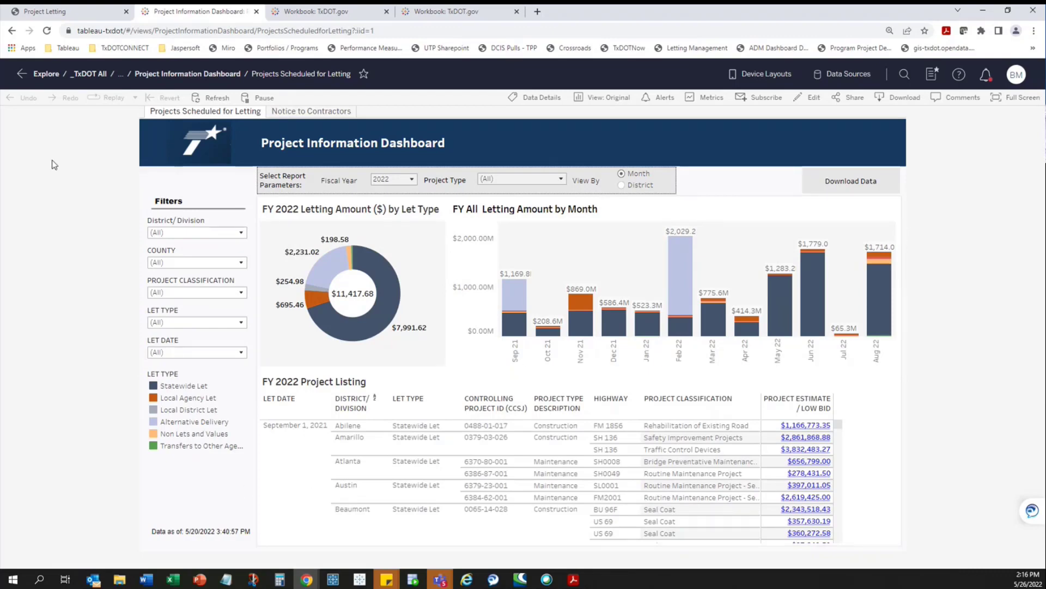
Step: Restrict the District/Division filter to Houston only and apply it
click(174, 233)
click(154, 257)
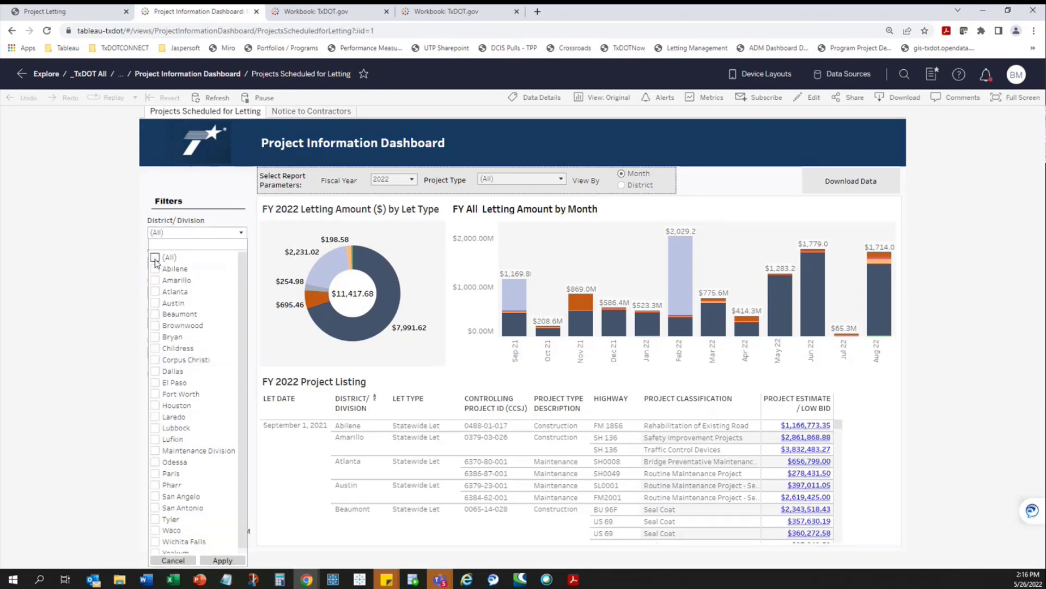
click(154, 406)
click(200, 560)
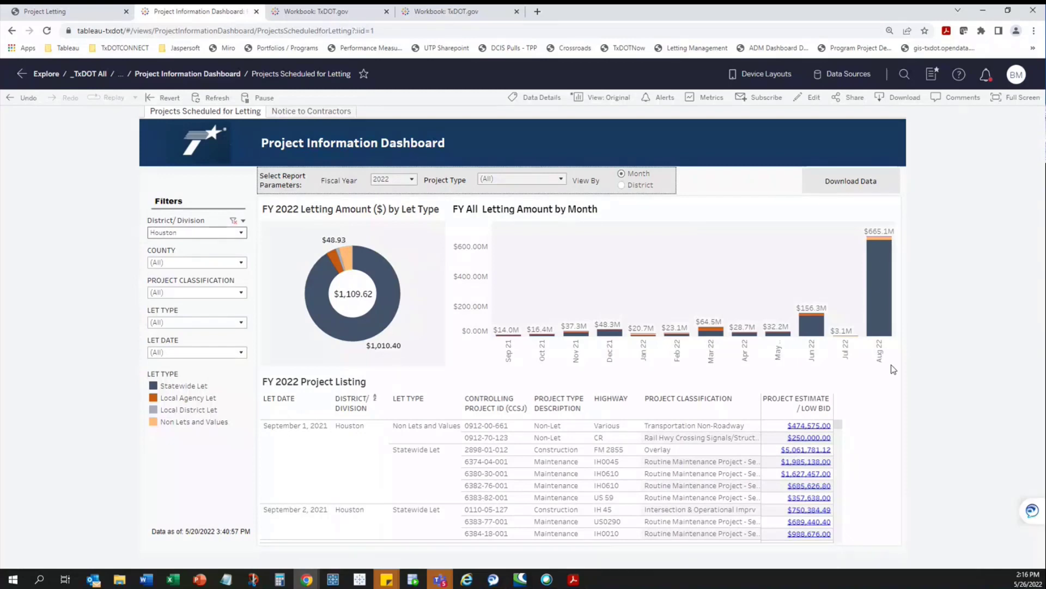
Step: Switch View By to District and back to Month, then inspect a project estimate
click(622, 185)
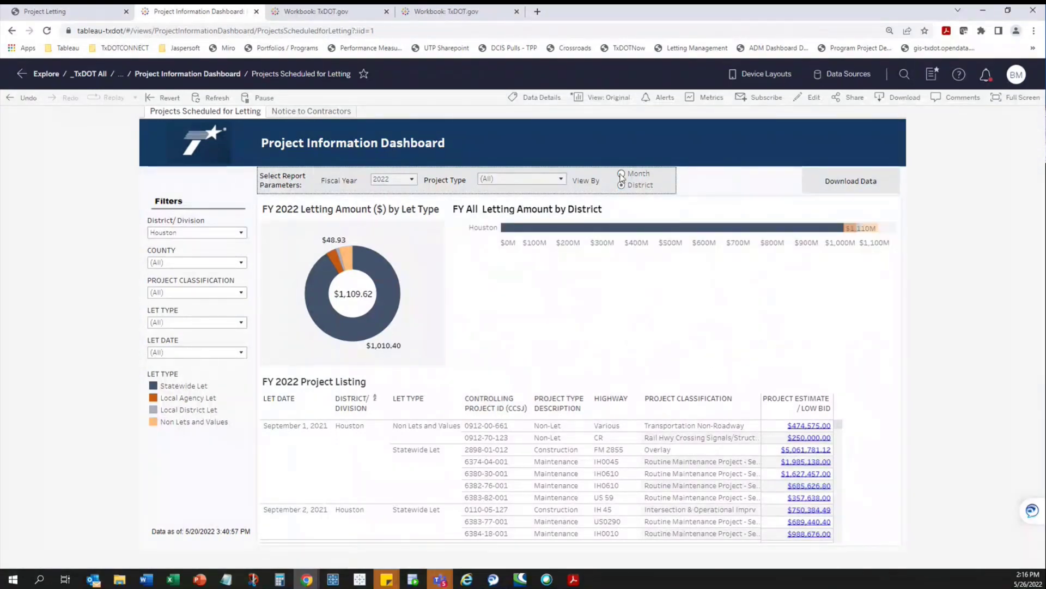
click(622, 175)
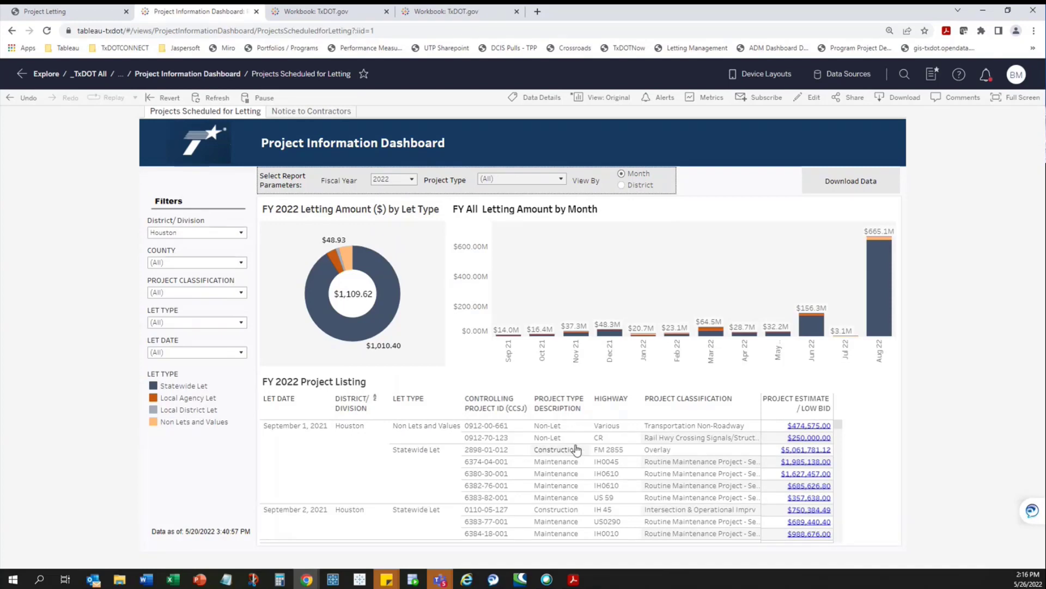
mouse_move(817, 454)
Step: Filter Project Classification to Widen Freeway and Widen Non-Freeway projects
click(178, 294)
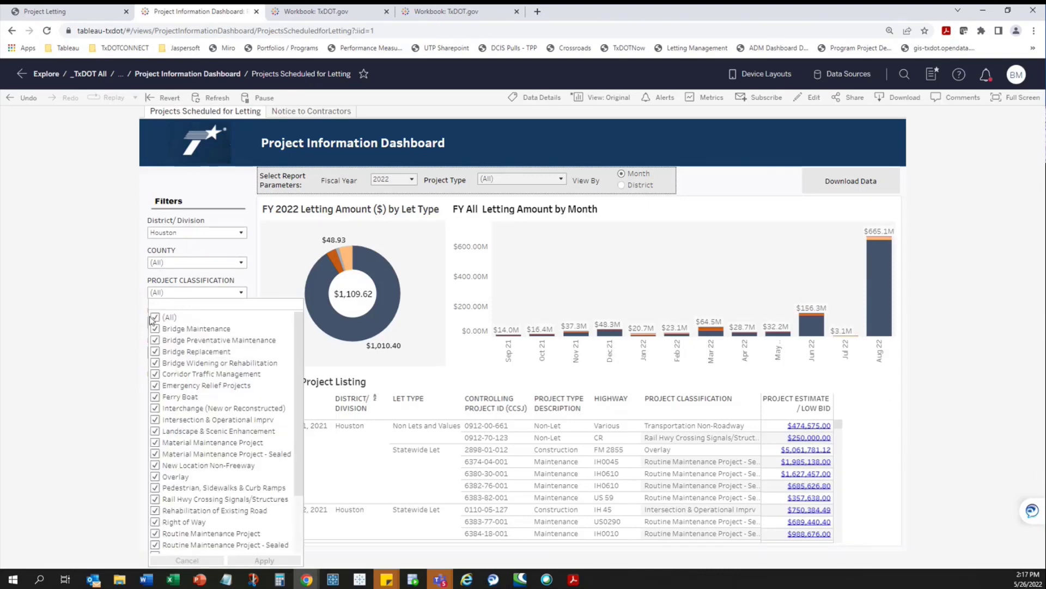
scroll(174, 466, down, 1)
scroll(175, 466, down, 2)
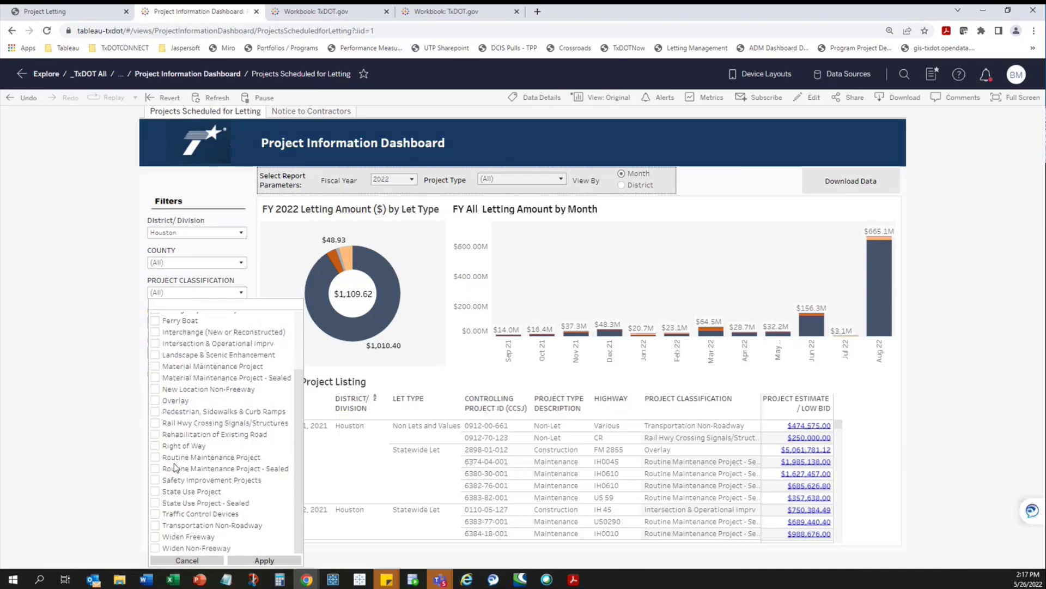
click(155, 536)
click(155, 548)
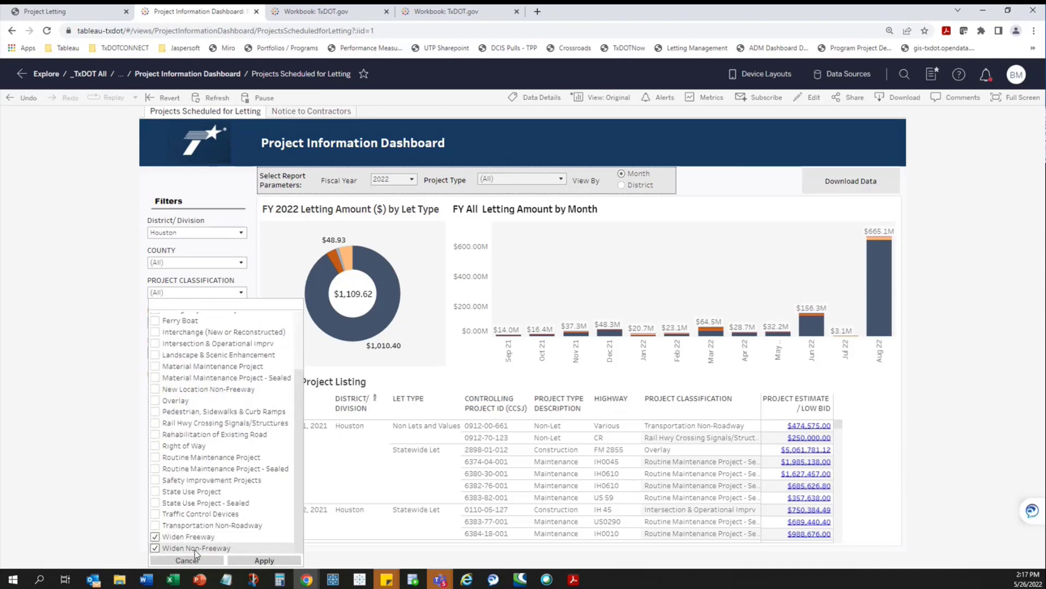
click(265, 560)
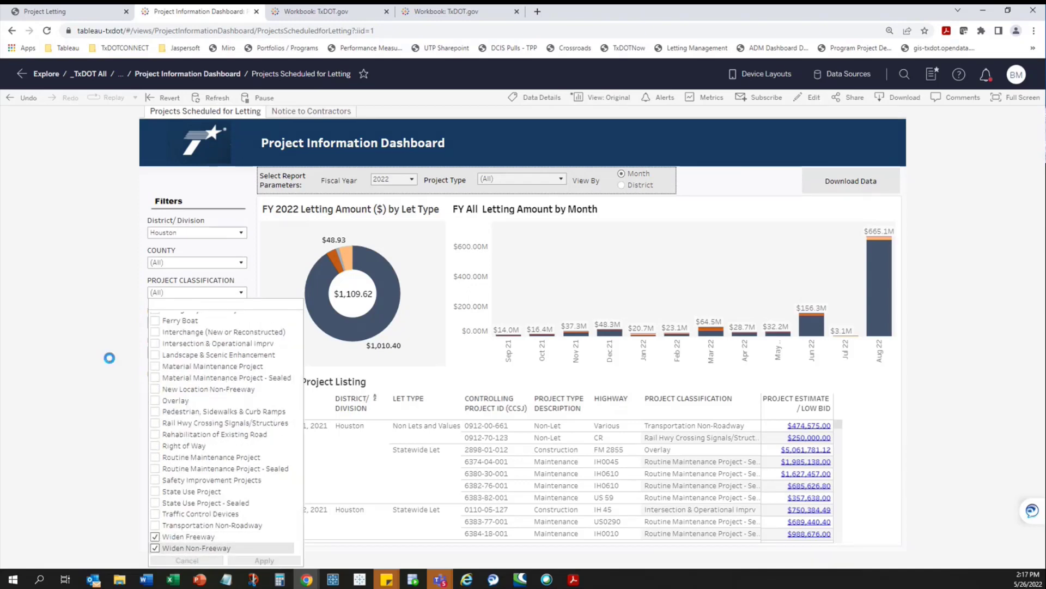
click(111, 346)
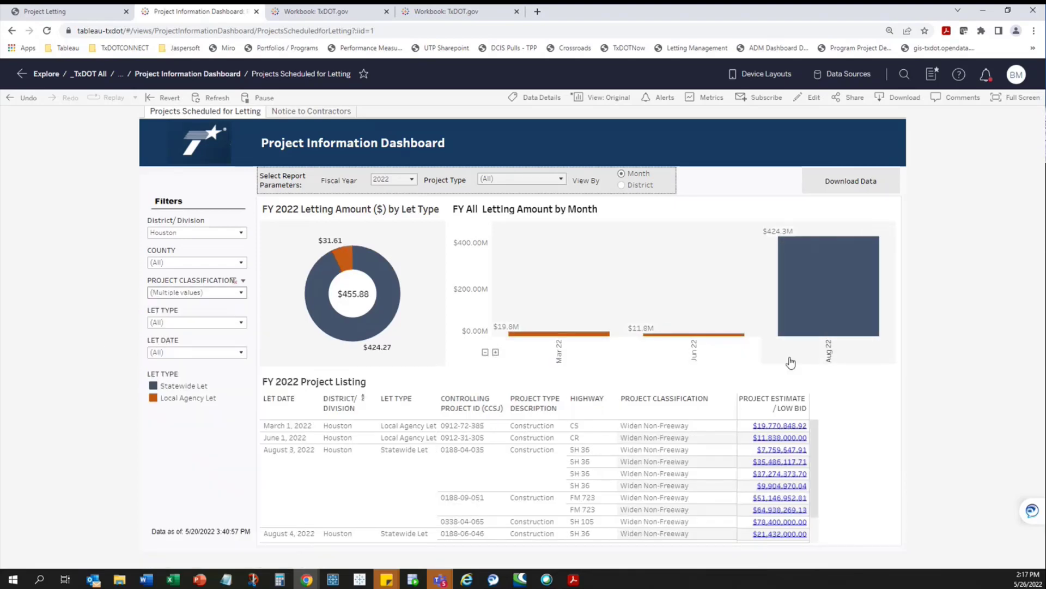
scroll(381, 483, down, 2)
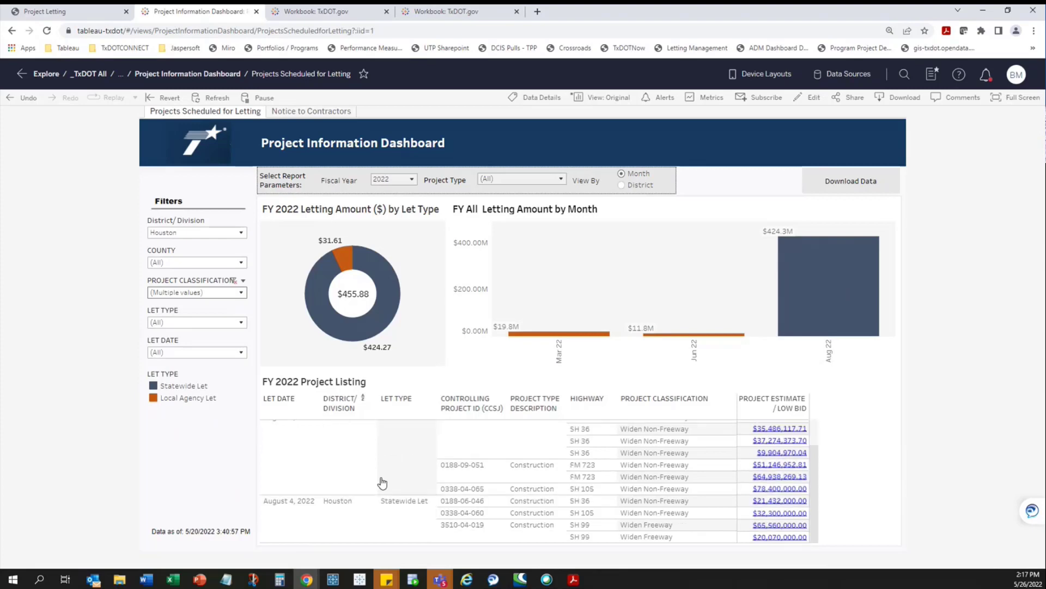
scroll(379, 491, up, 2)
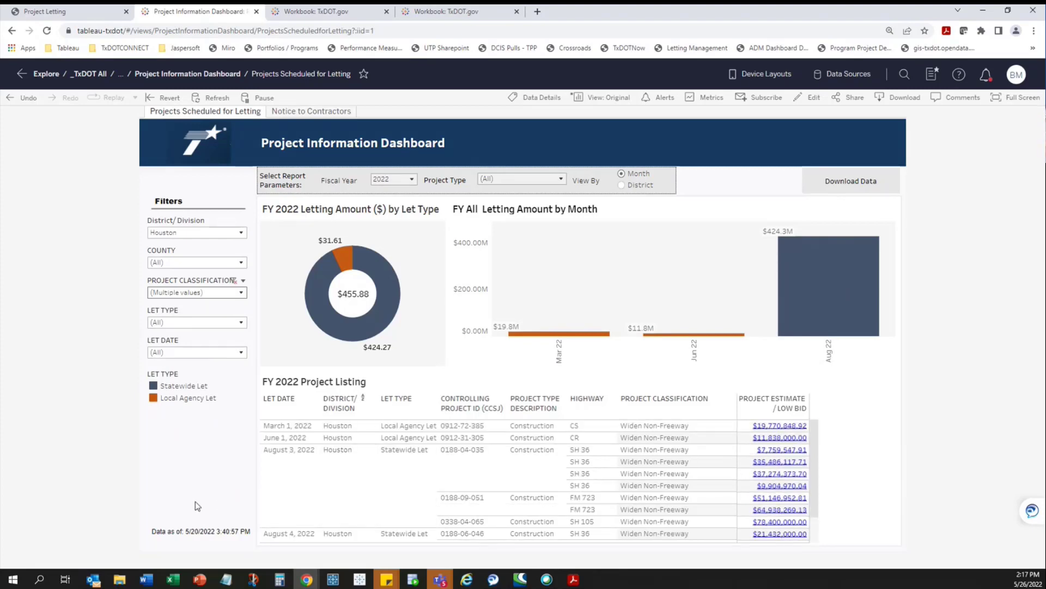
Step: Reset Project Classification and District/Division filters to (All) and apply
click(205, 294)
click(155, 318)
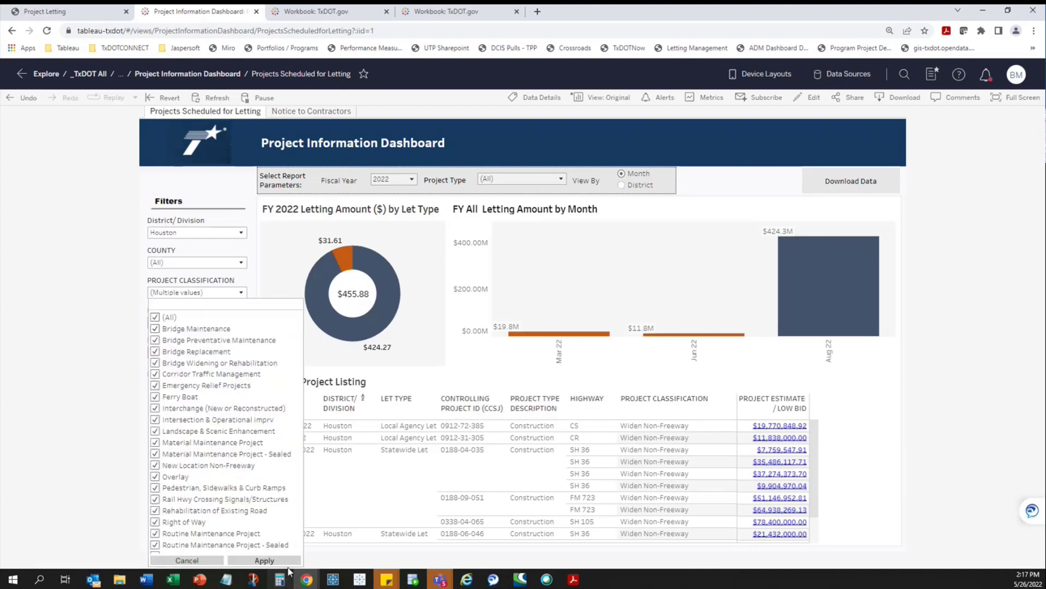
click(292, 564)
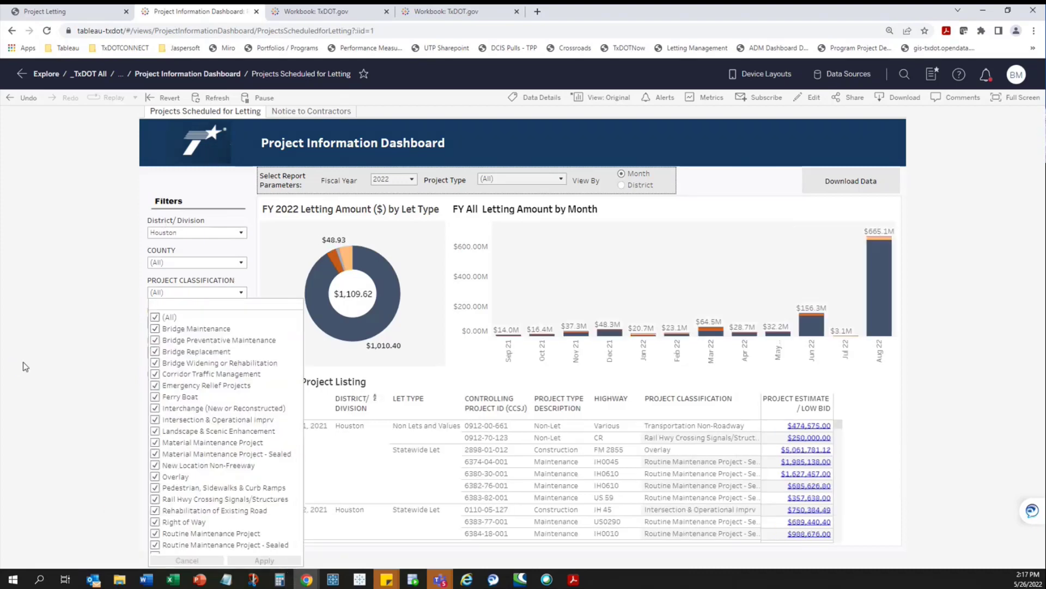
click(234, 232)
click(146, 258)
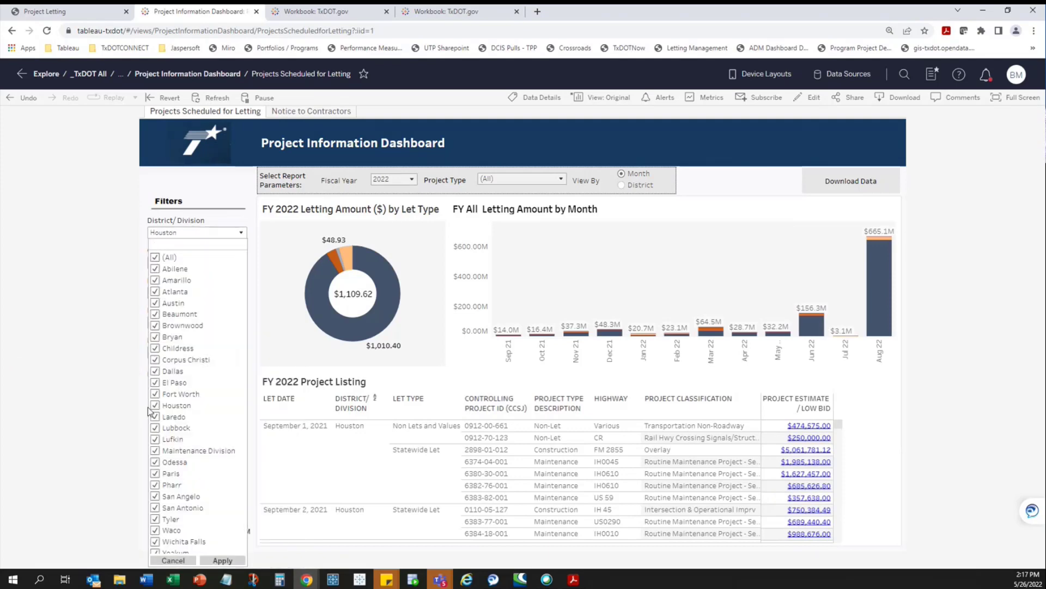
click(225, 561)
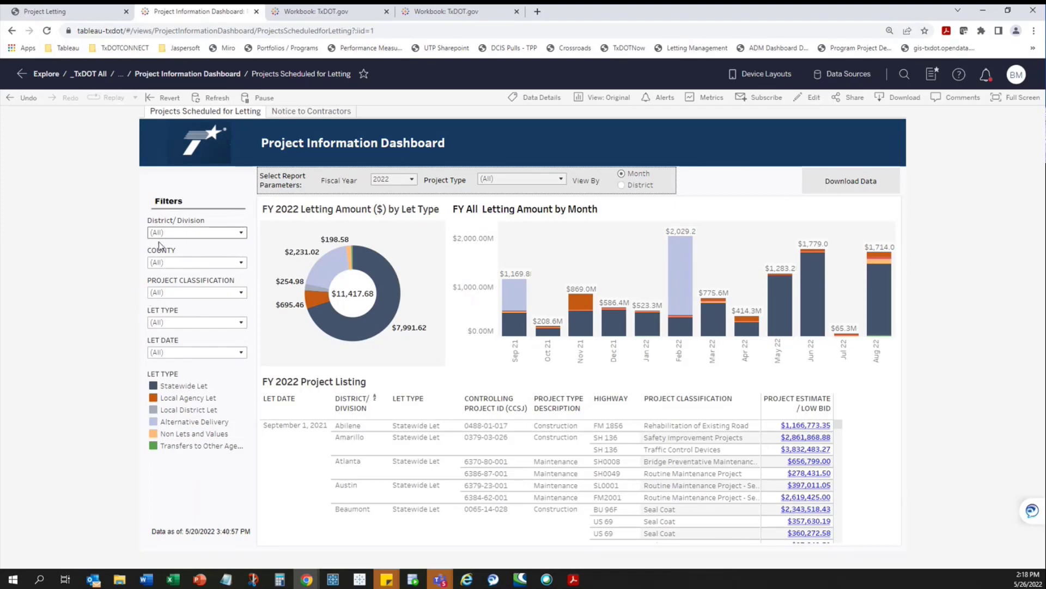
Step: Filter Project Classification to Bridge Replacement only for Houston
click(180, 293)
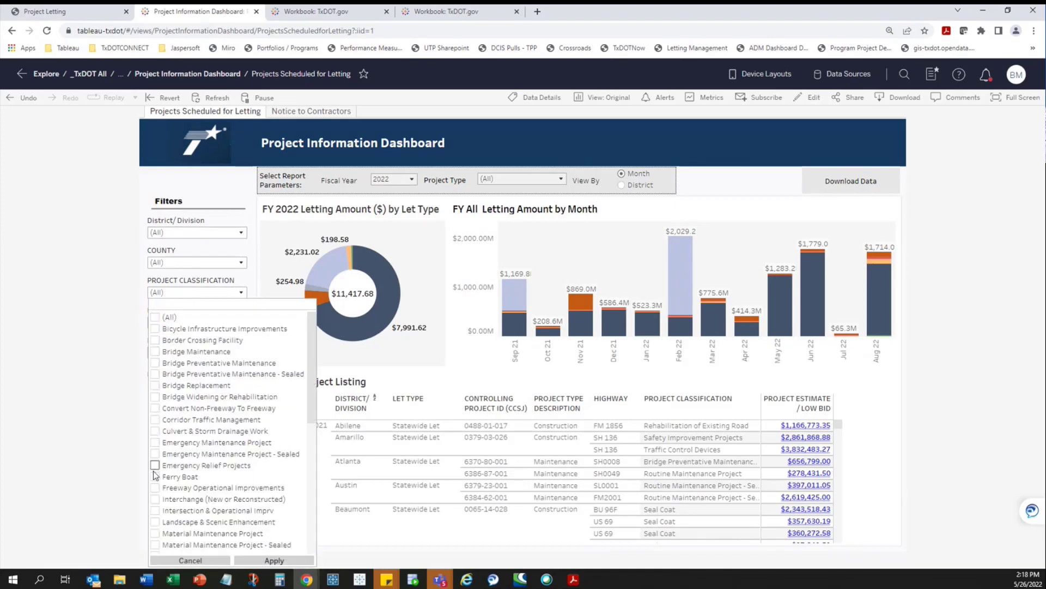
click(156, 385)
click(256, 560)
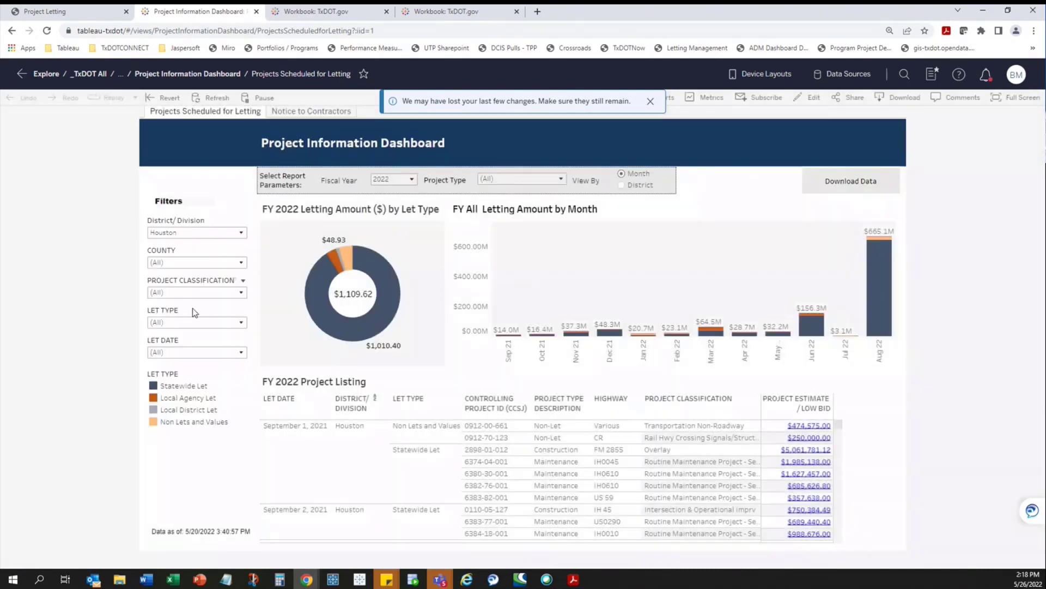
click(197, 293)
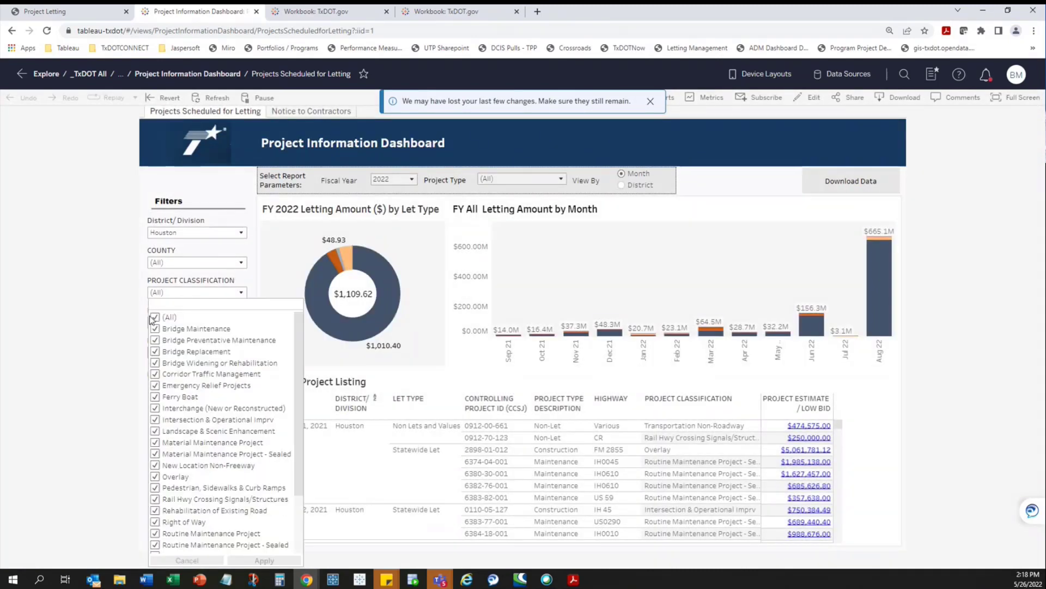
click(157, 317)
click(155, 352)
click(249, 561)
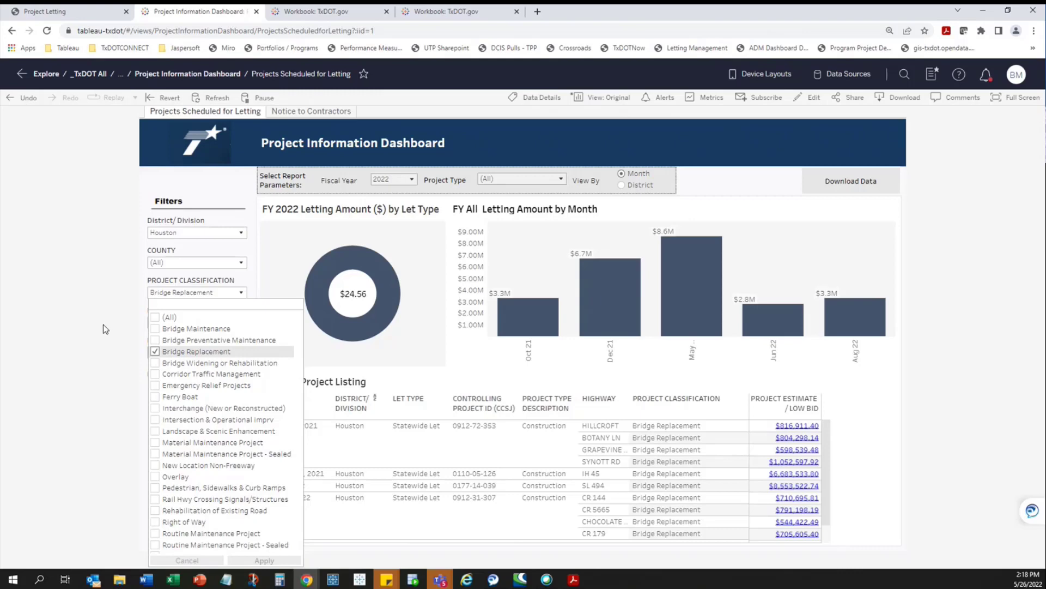
click(103, 324)
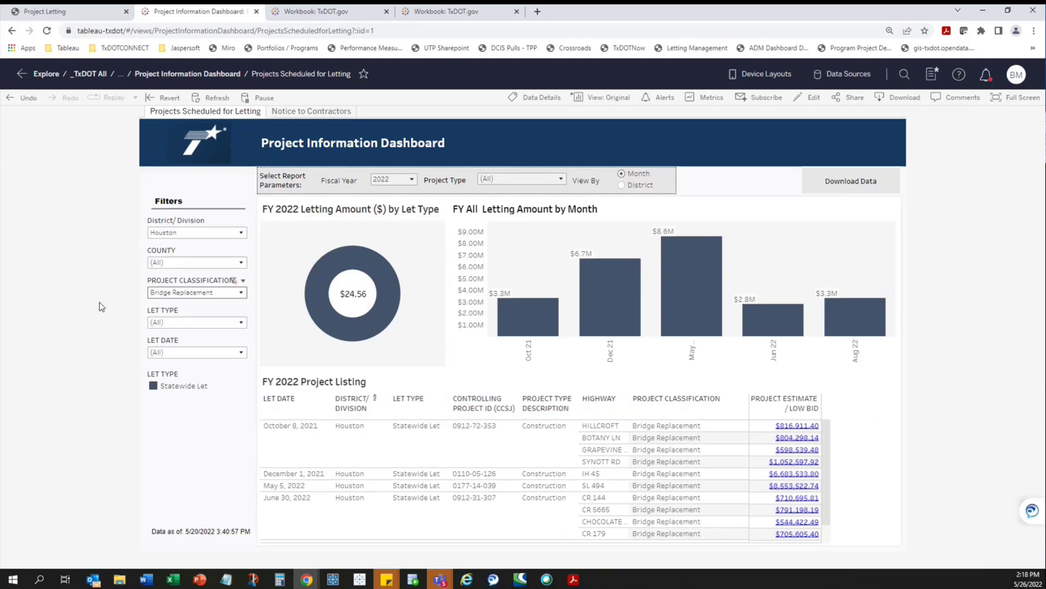
Step: Reset District/Division to all districts and re-check (All) project classifications
click(196, 232)
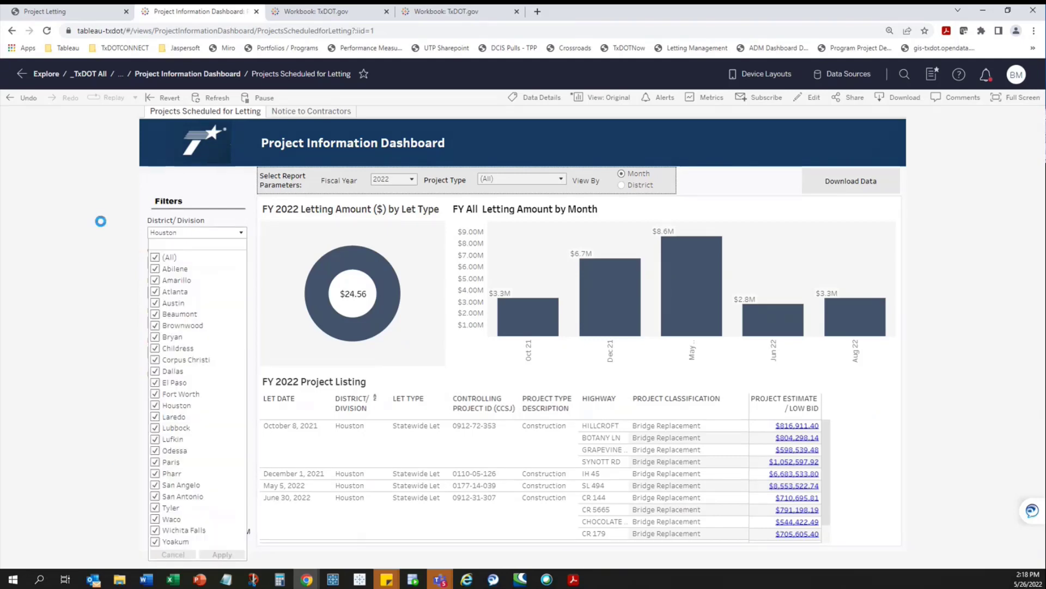
click(101, 222)
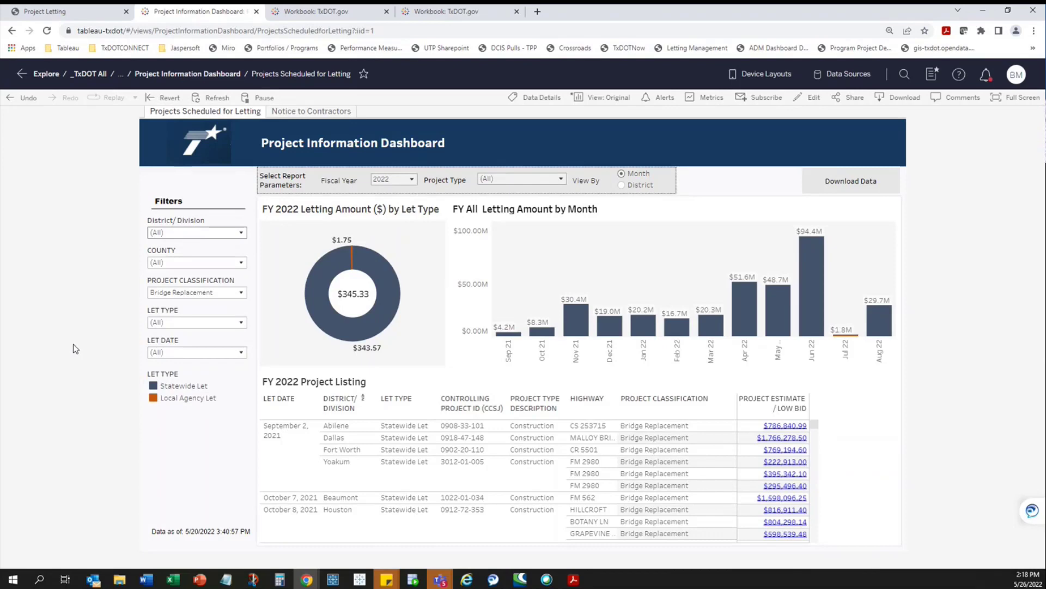
click(171, 293)
click(155, 316)
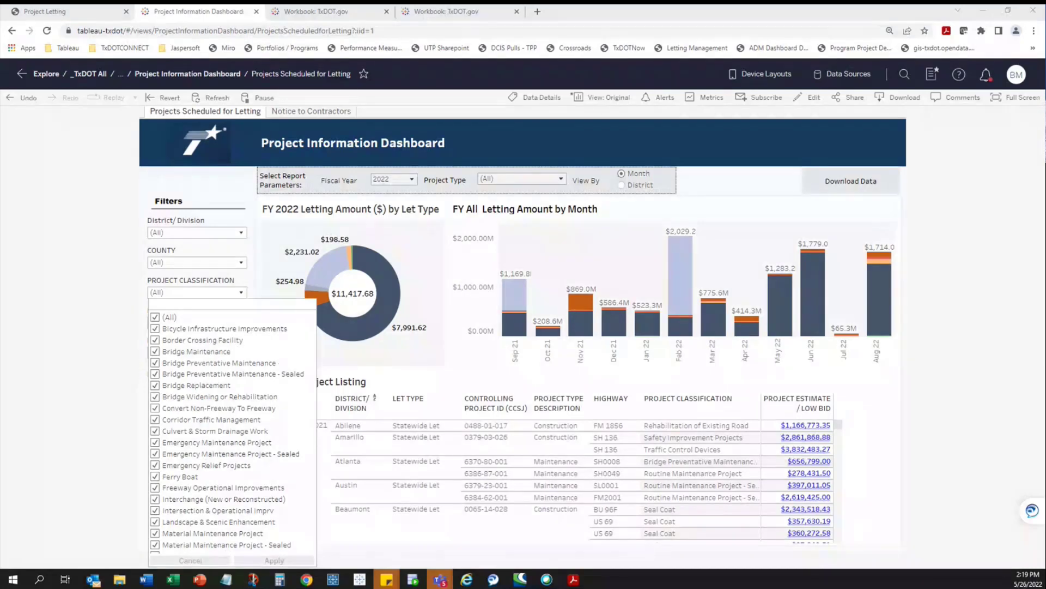
Step: Clear all Let Date months and keep only August 2022, leaving other filters unchanged
click(87, 286)
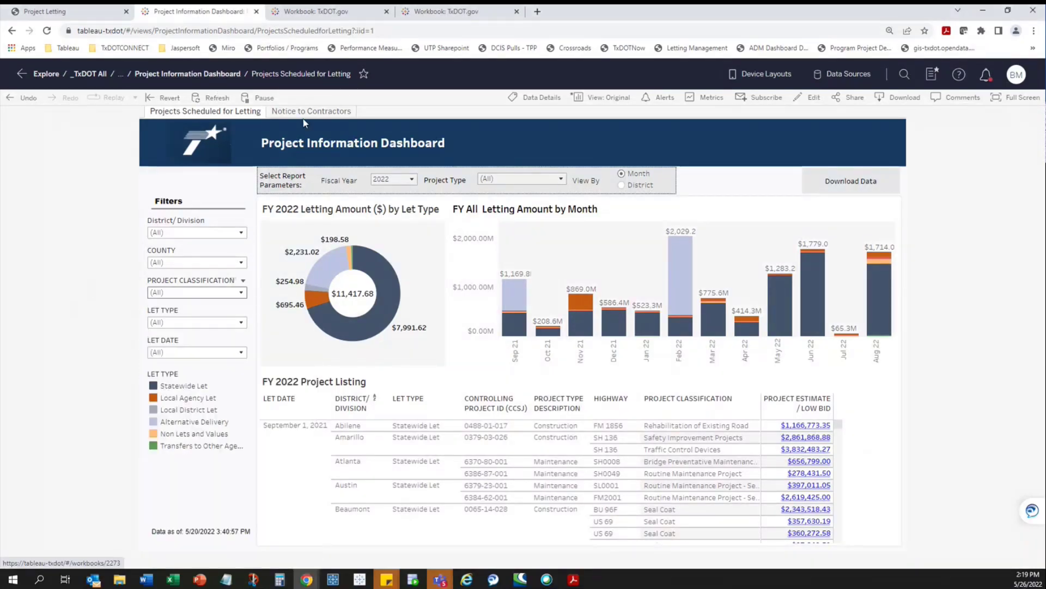
click(221, 323)
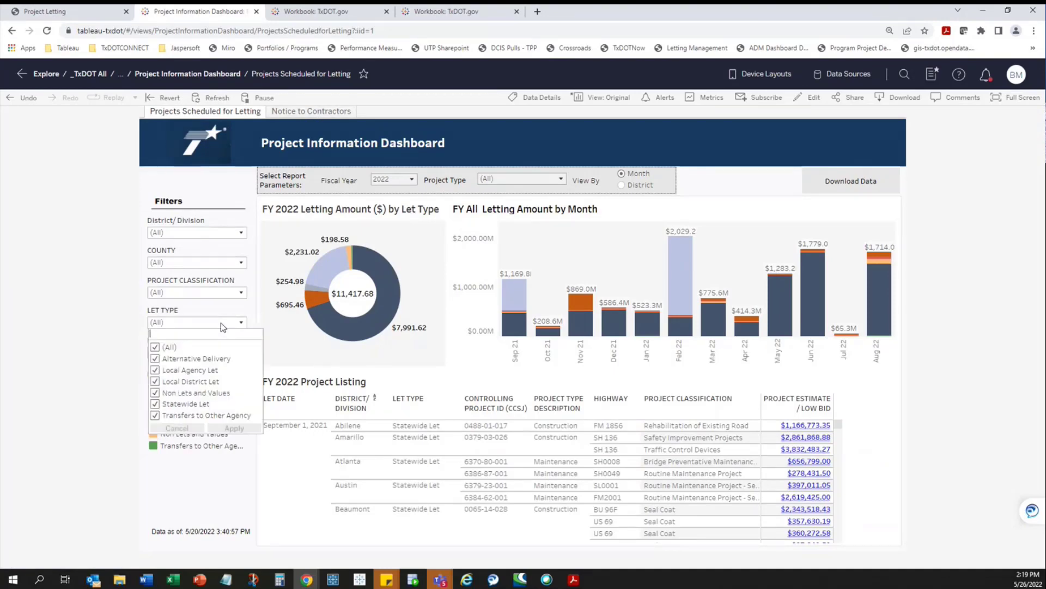
click(221, 322)
click(213, 353)
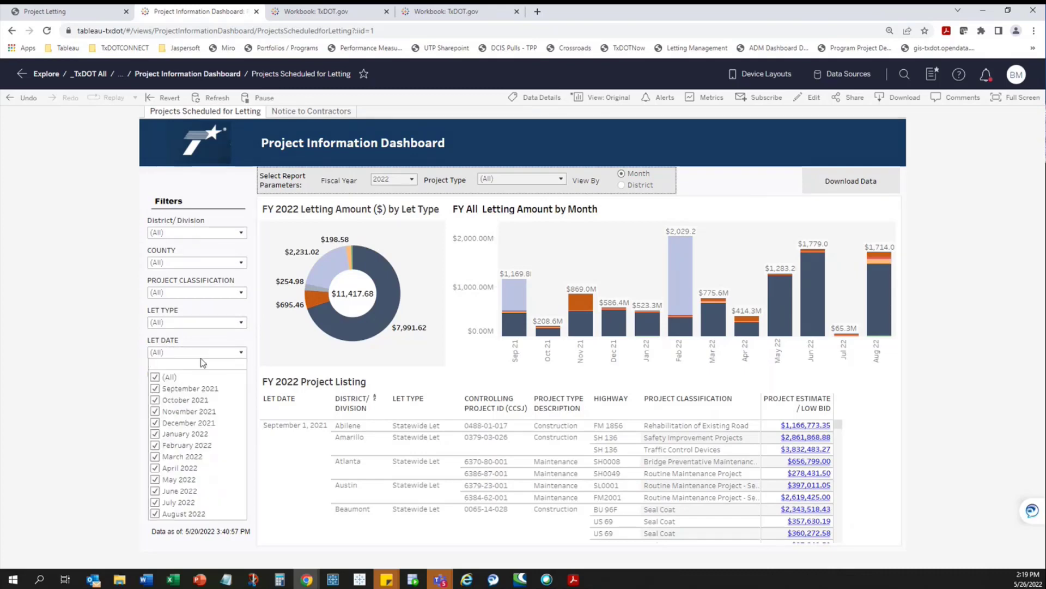
click(155, 377)
click(155, 458)
click(154, 468)
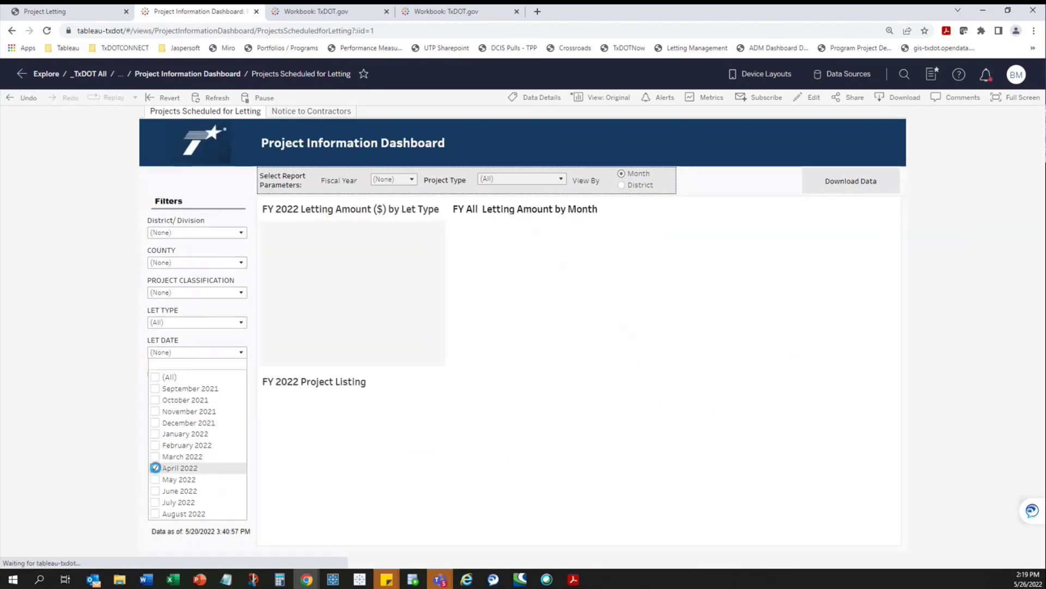
click(155, 502)
click(154, 514)
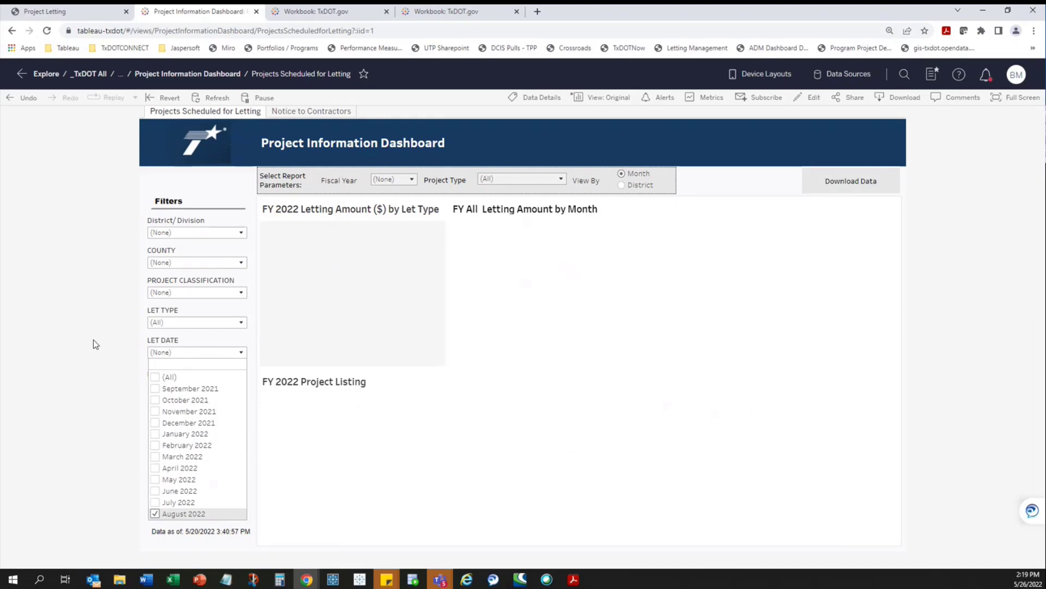
Step: Set View By to District and scroll the August 2022 district bar chart
click(622, 185)
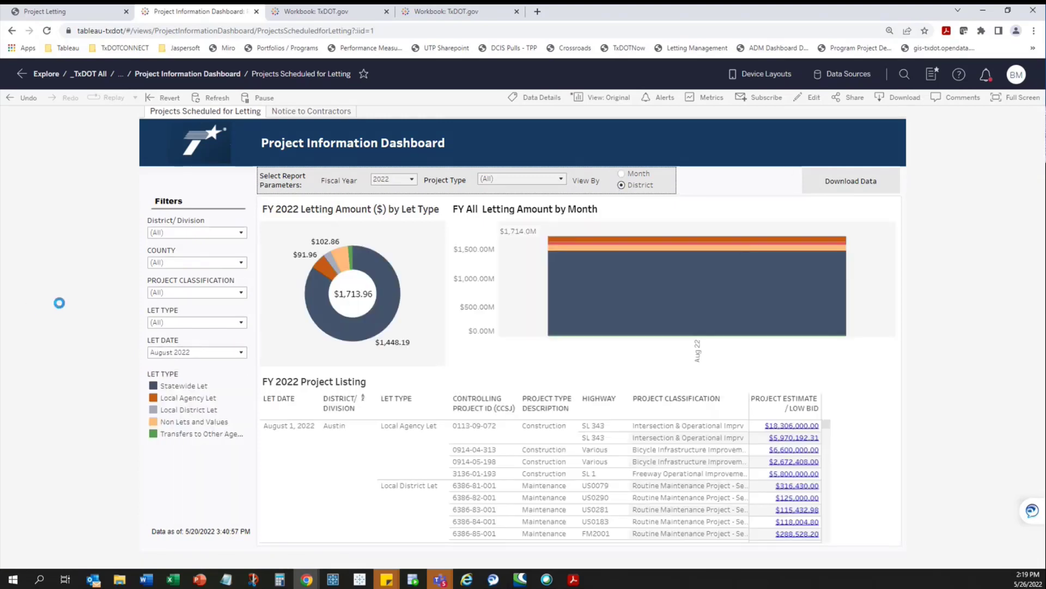
scroll(788, 298, down, 3)
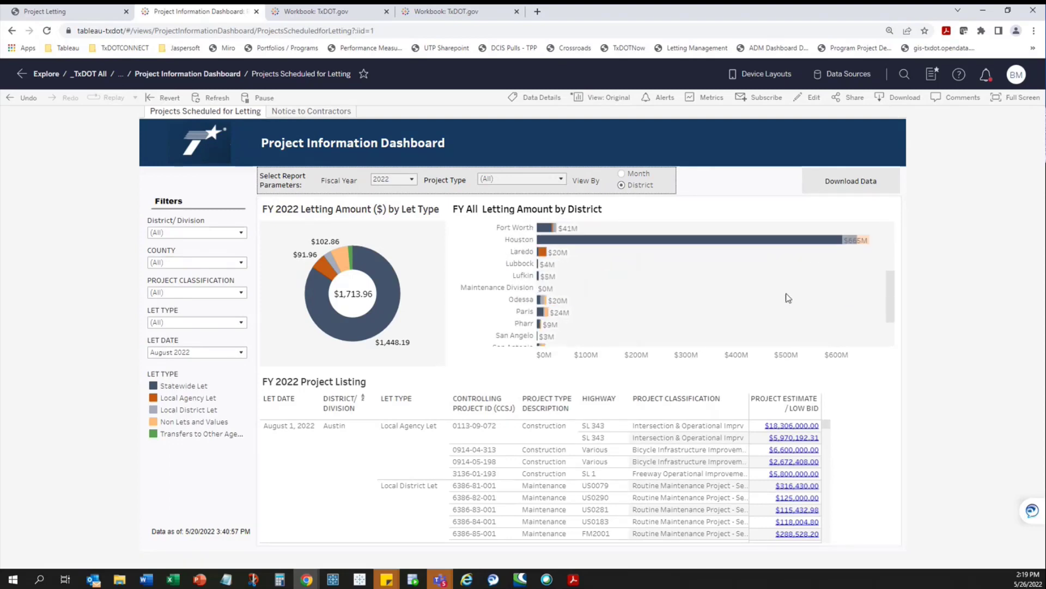
scroll(788, 297, down, 2)
scroll(788, 298, up, 5)
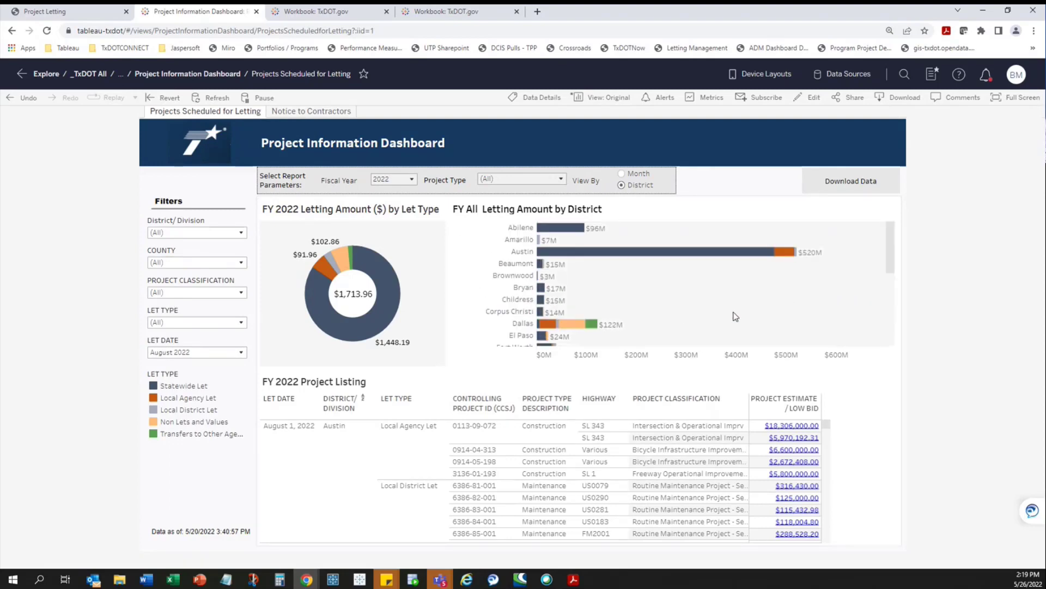
Step: Switch to the Notice to Contractors (Upcoming 2 Months) dashboard and check its classification filter
click(310, 115)
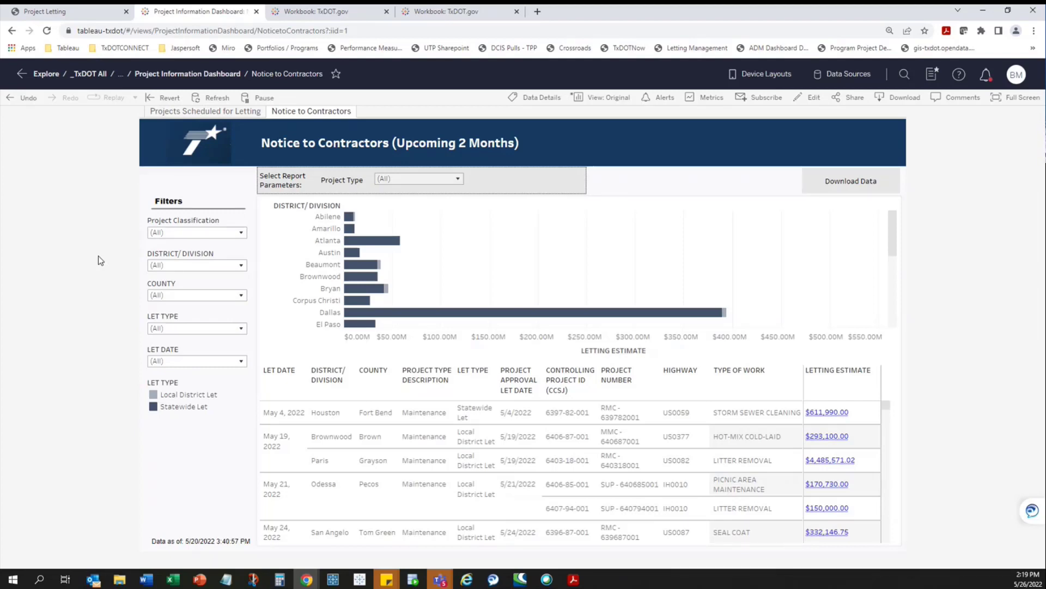
click(206, 234)
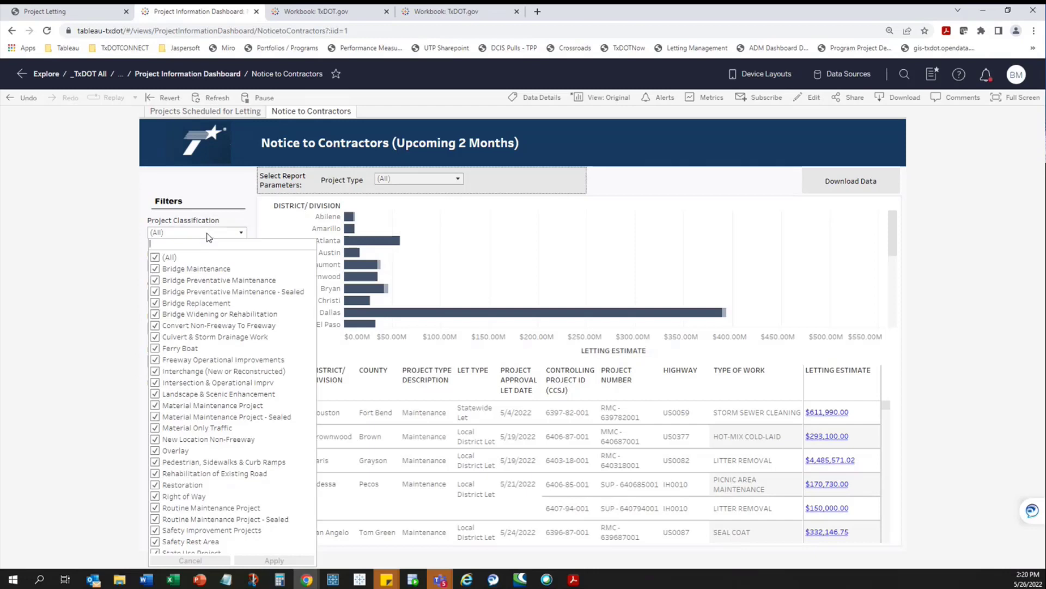
click(209, 236)
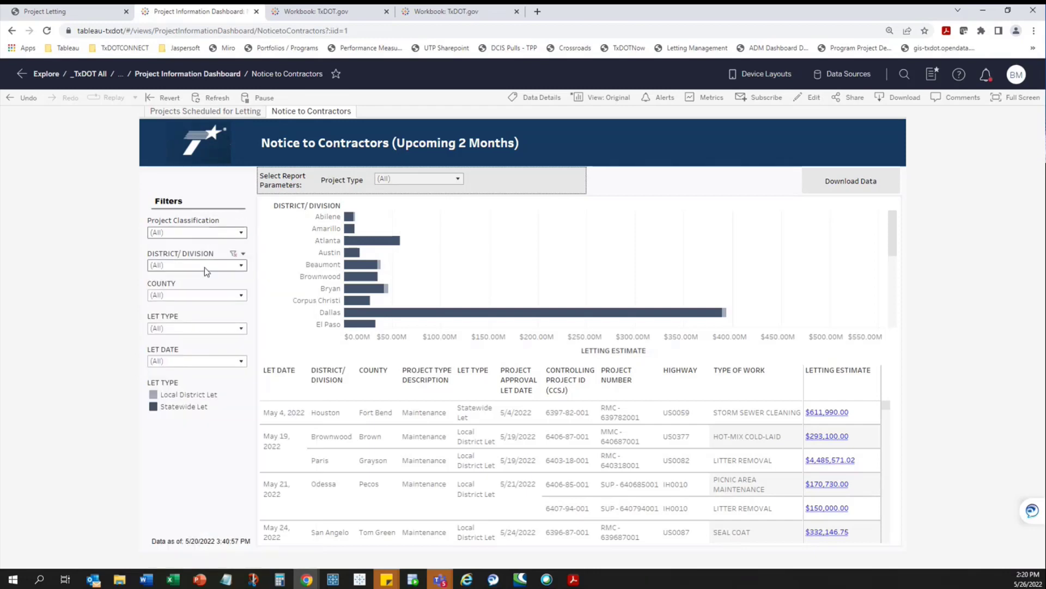
Step: View the project tooltips for several letting estimates in the project list
mouse_move(827, 417)
mouse_move(825, 441)
mouse_move(827, 466)
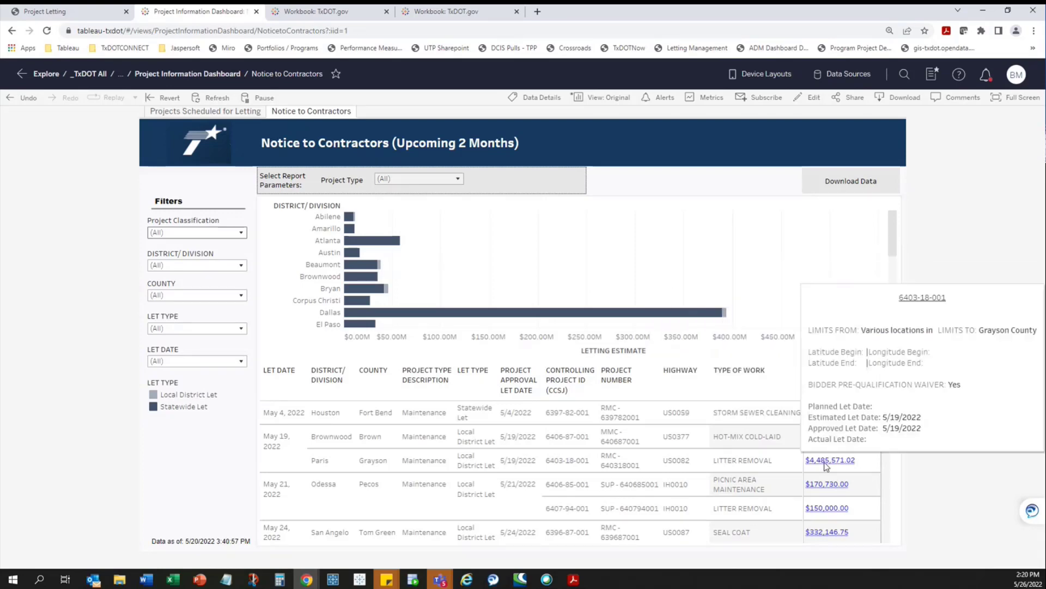
mouse_move(824, 487)
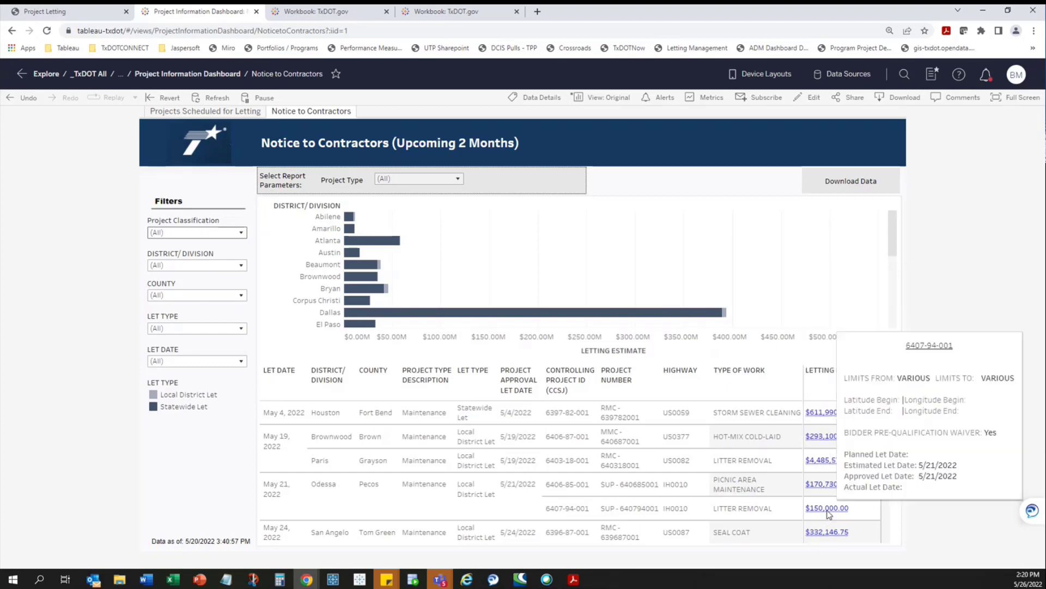
mouse_move(827, 536)
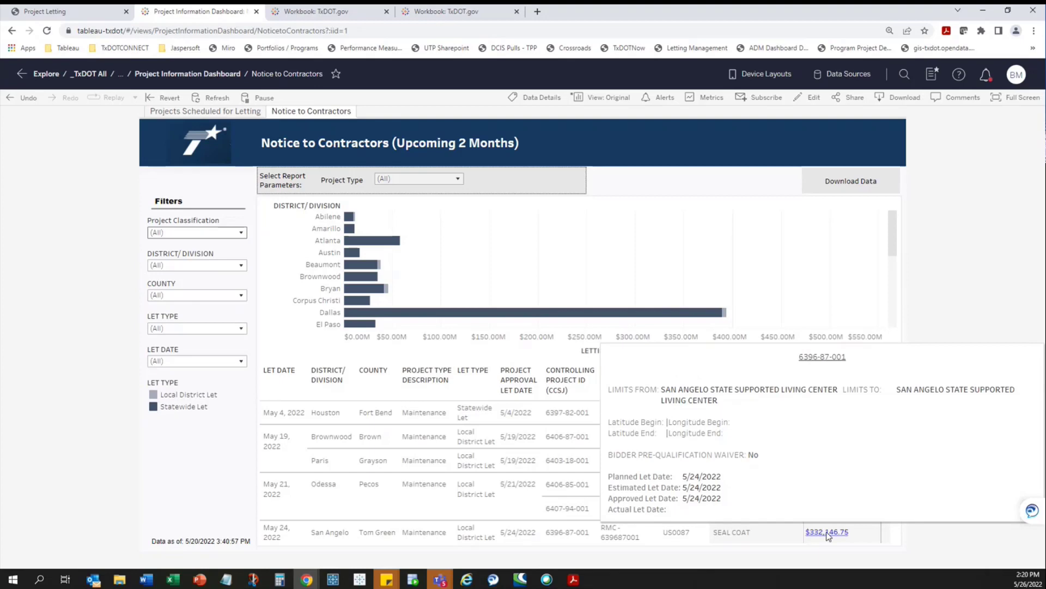
scroll(576, 446, down, 10)
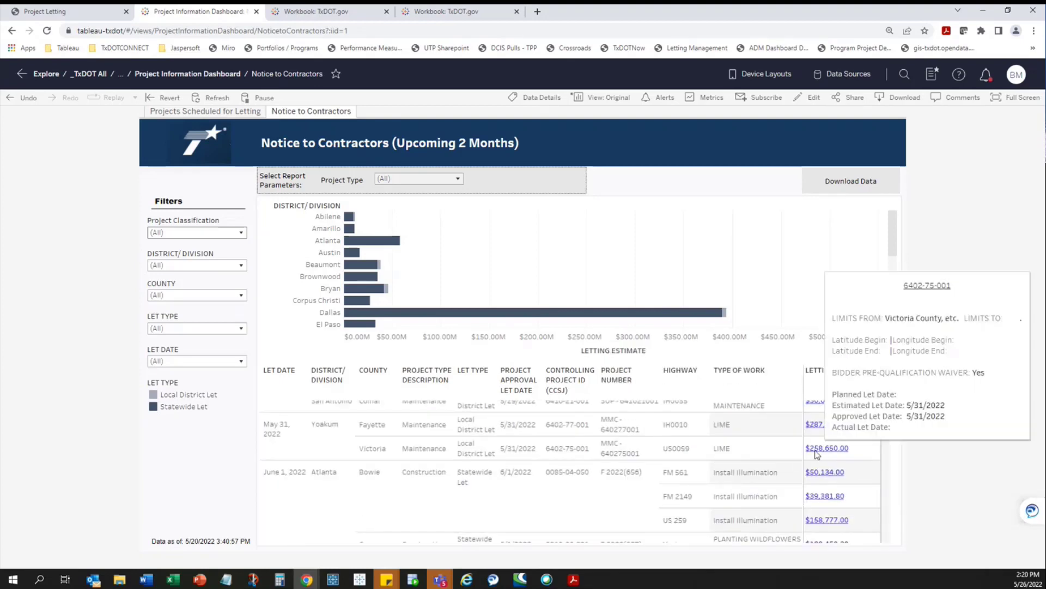
scroll(817, 455, up, 15)
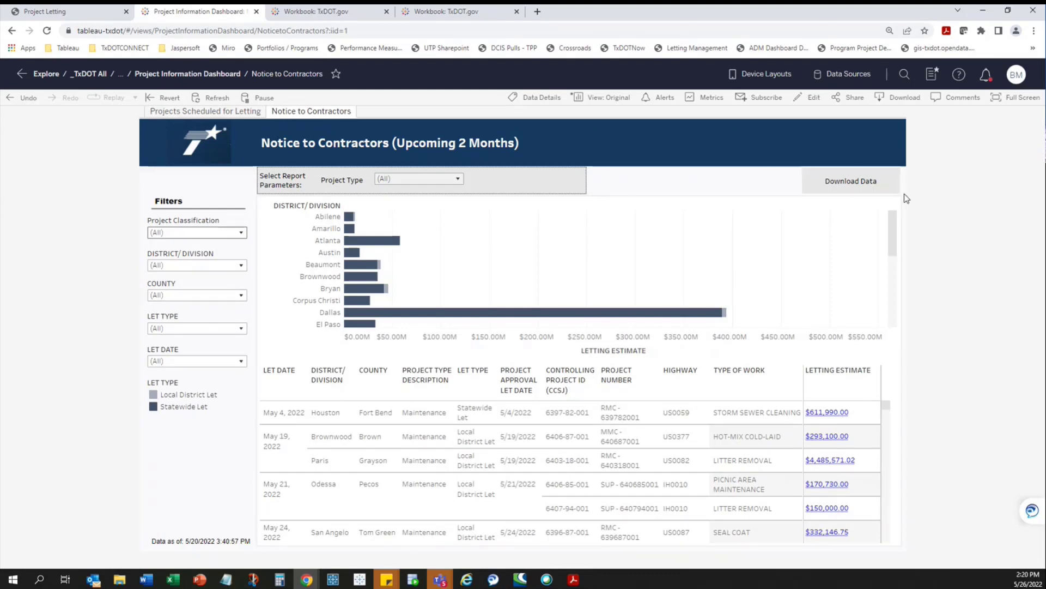
Step: Download the NTC Project Listing sheet as an Excel crosstab
click(862, 186)
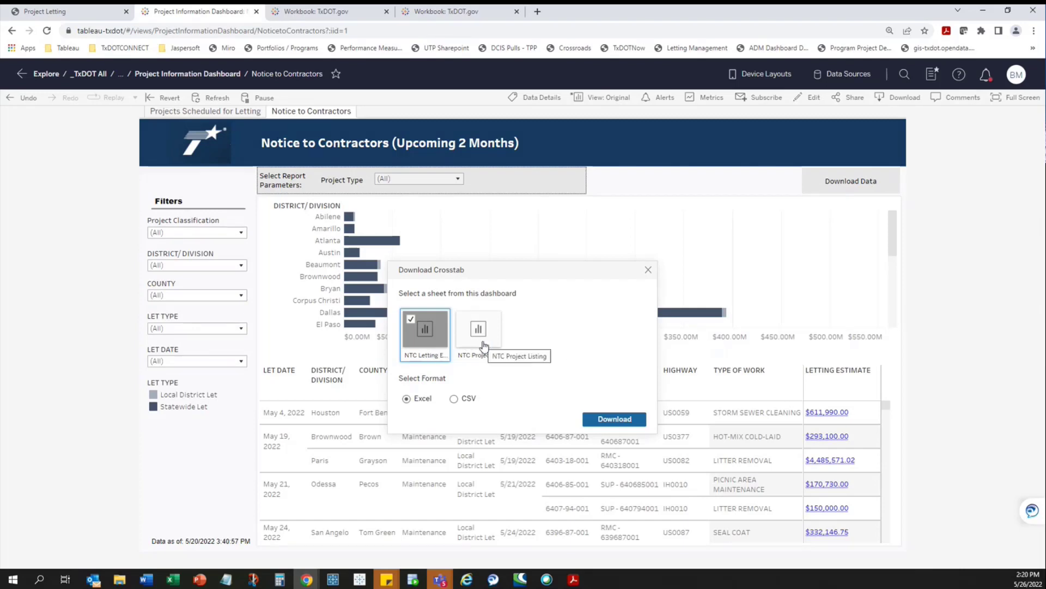
click(475, 335)
click(475, 335)
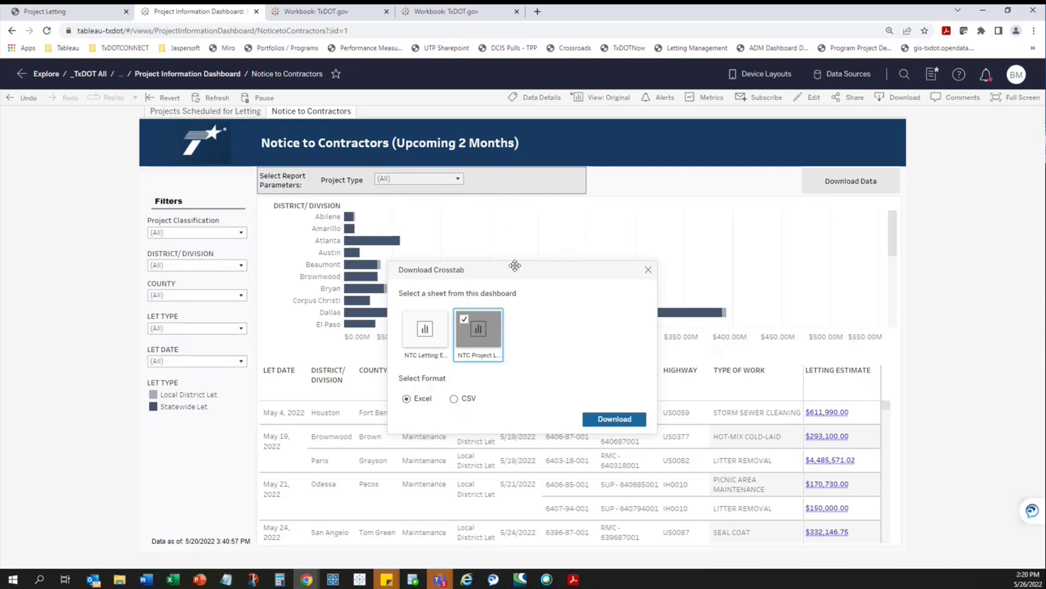
drag(515, 266, 521, 168)
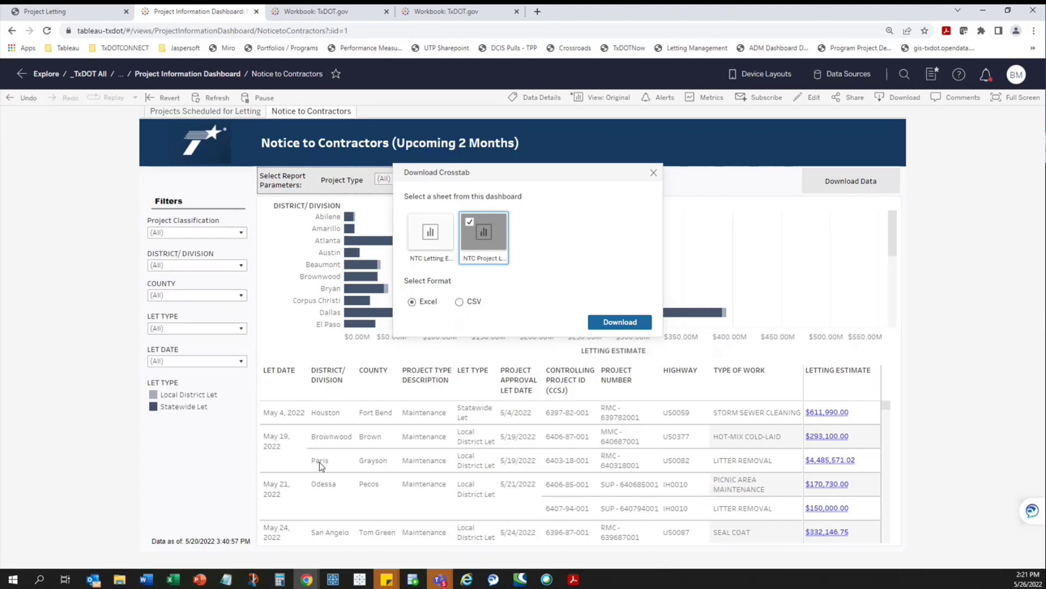
click(460, 303)
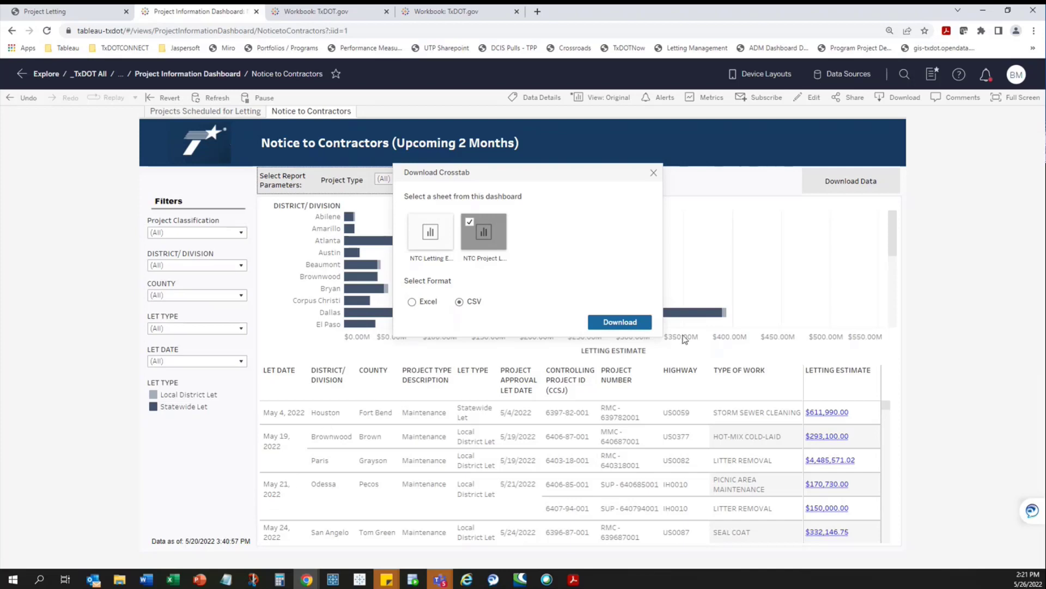
click(425, 304)
click(620, 323)
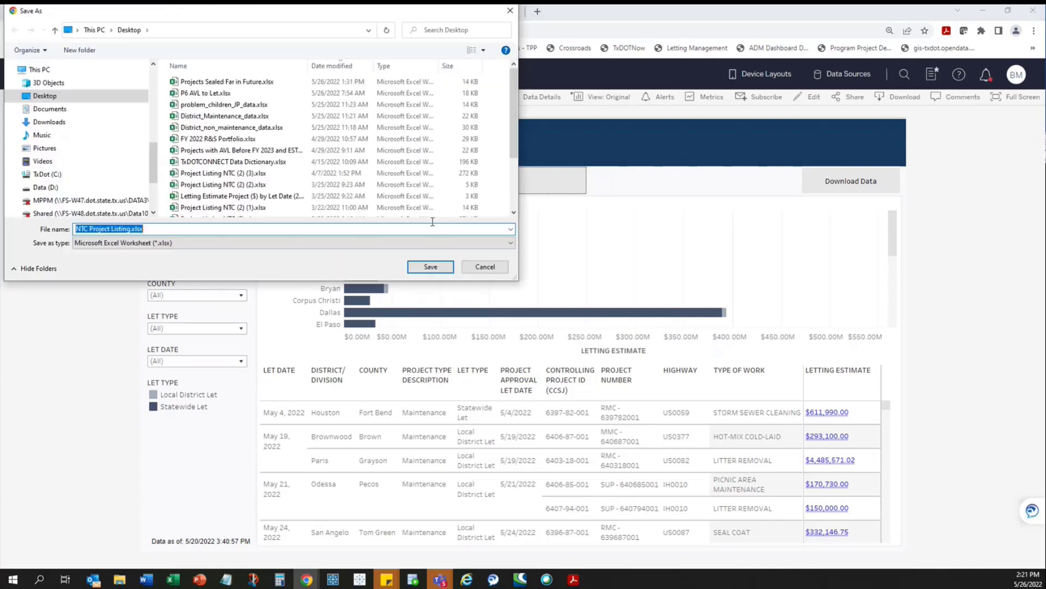
Step: Save NTC Project Listing.xlsx and open it from Chrome's download bar
click(444, 267)
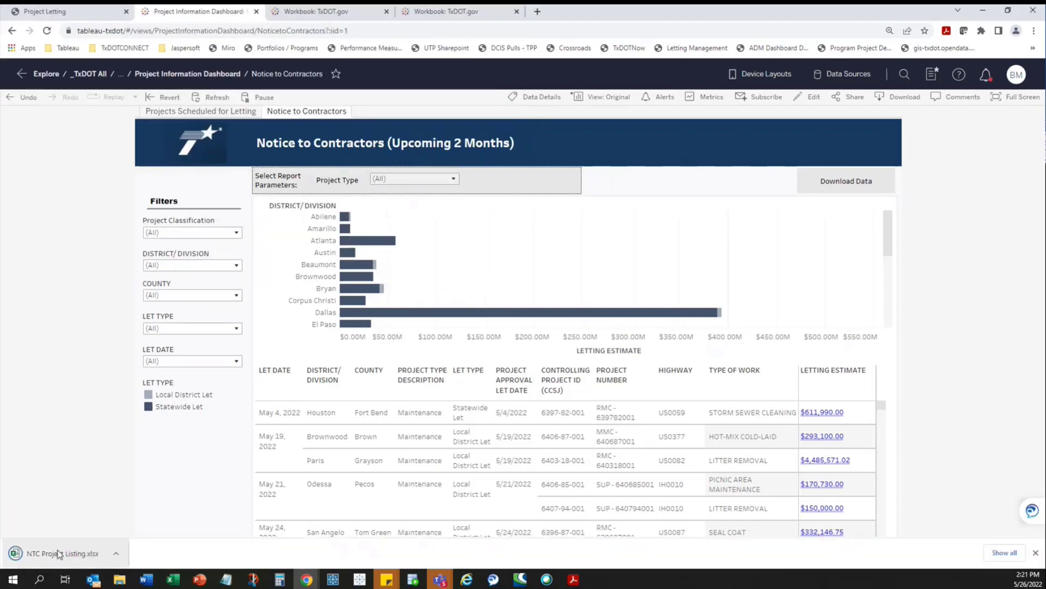
click(50, 557)
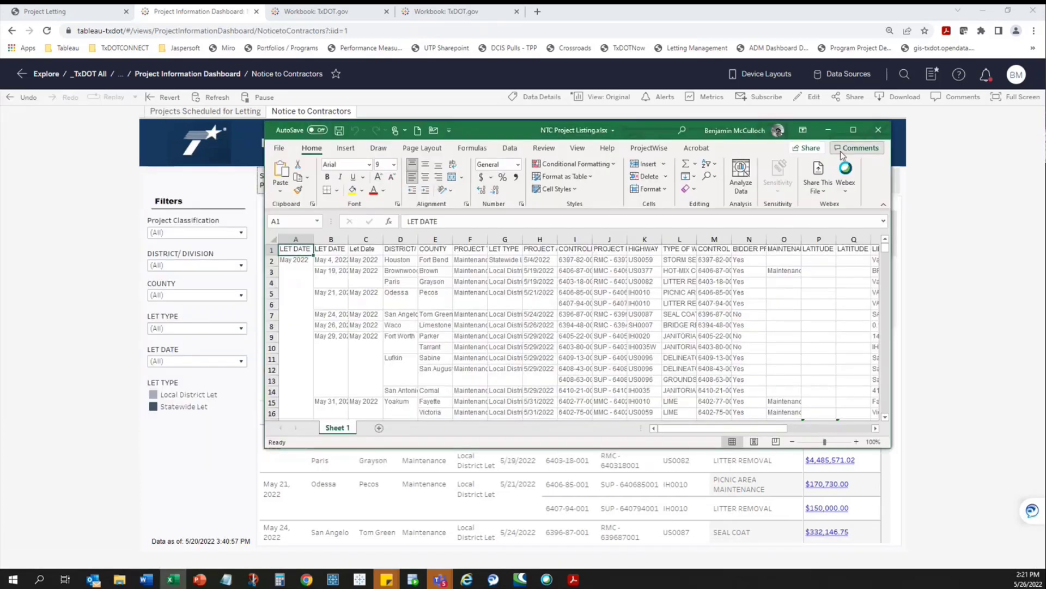
Step: Maximize Excel, autofit columns A–D, and select the May 29 date and county cells
click(861, 130)
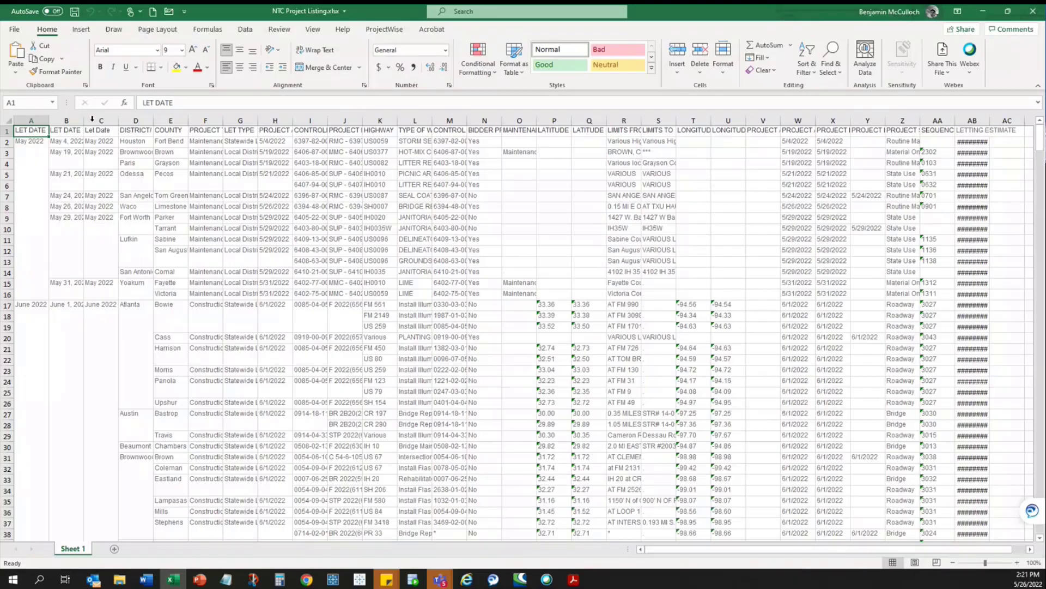
drag(32, 119, 150, 121)
double_click(150, 121)
mouse_move(65, 246)
mouse_down()
mouse_move(70, 234)
mouse_move(117, 238)
mouse_move(72, 233)
mouse_up()
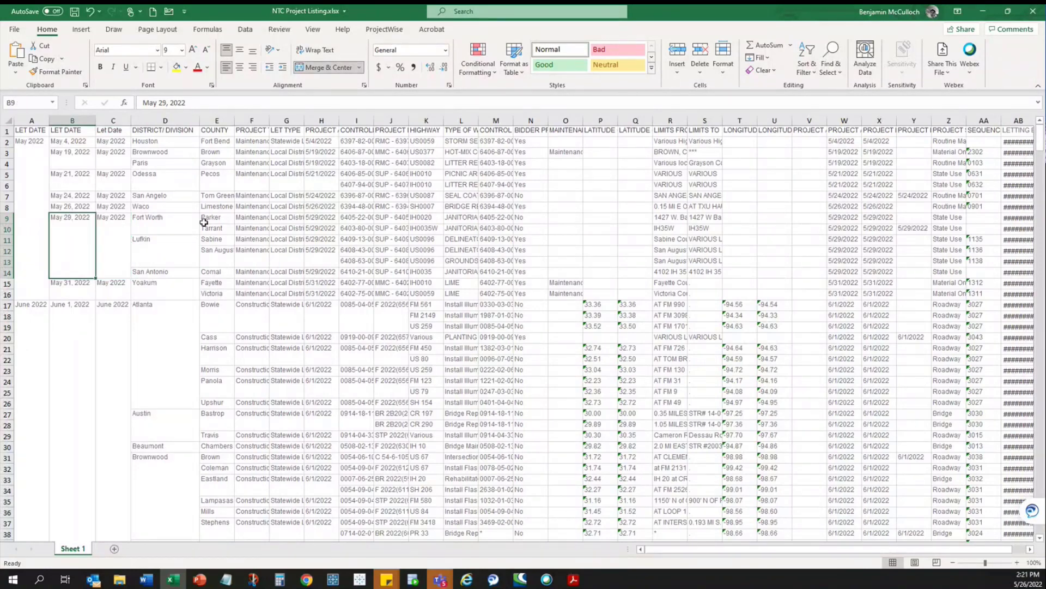
drag(205, 221, 217, 272)
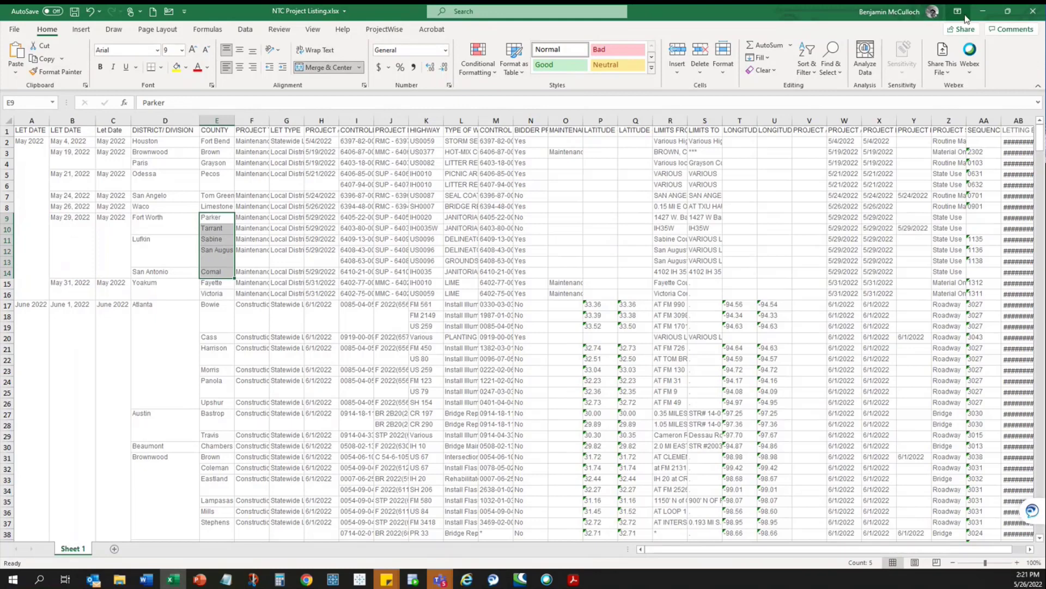
Step: Download the NTC Project Listing sheet from the dashboard as a CSV file and save it
click(983, 12)
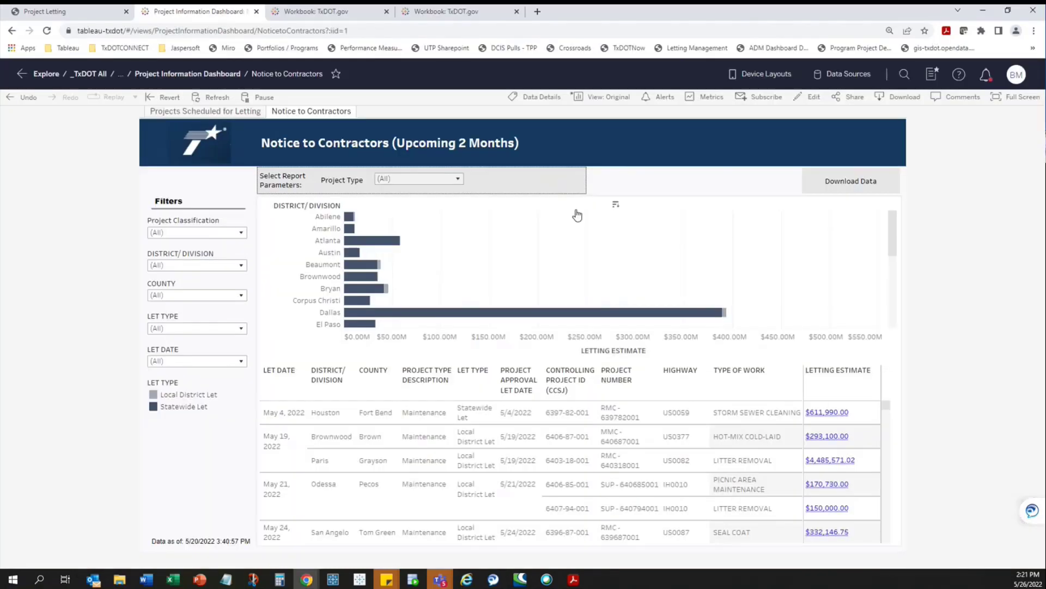
click(879, 185)
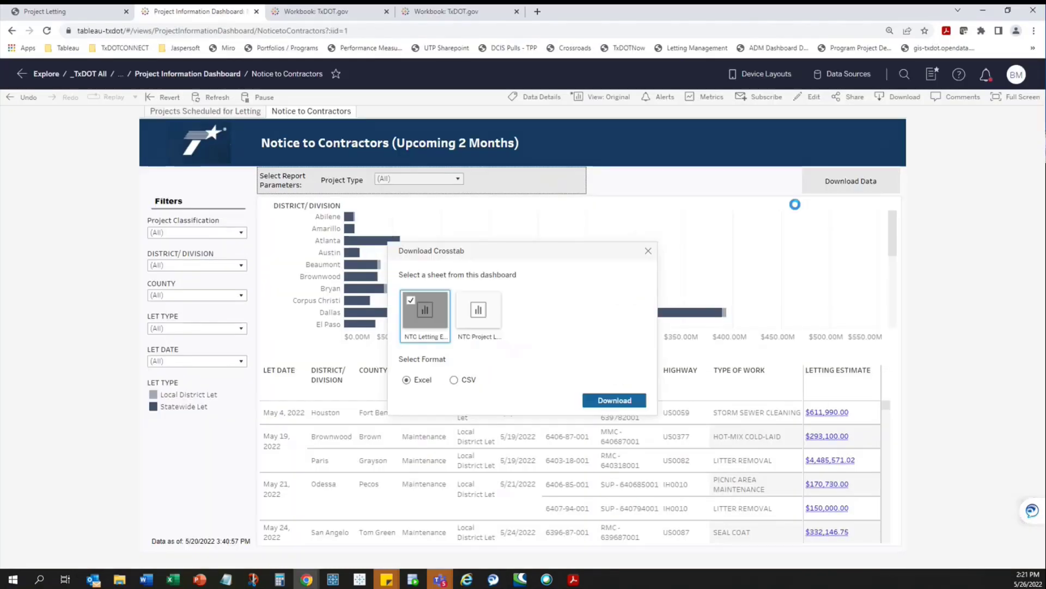
click(488, 327)
click(456, 379)
click(615, 401)
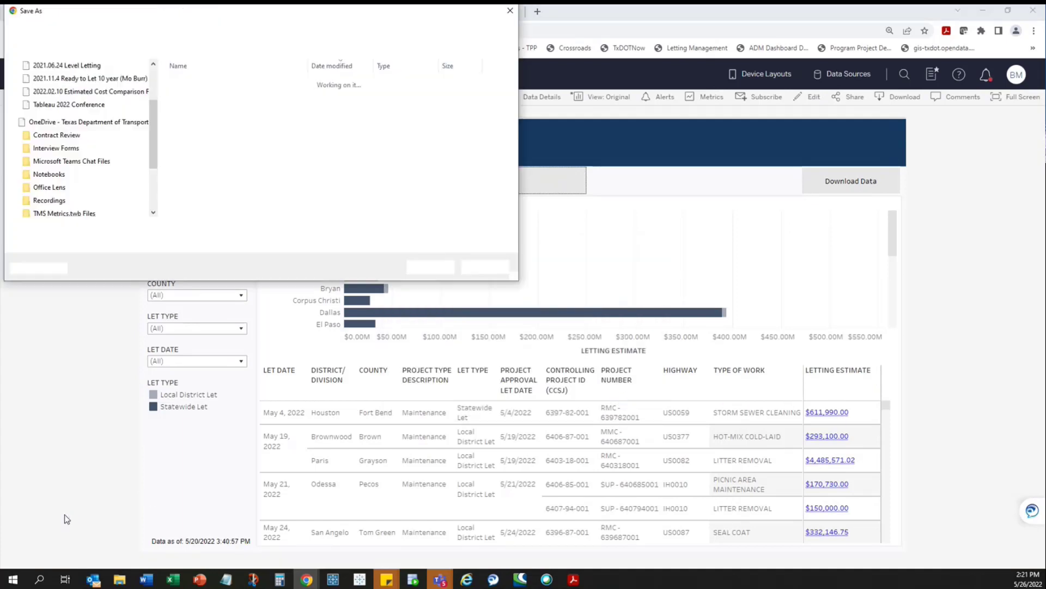
click(431, 267)
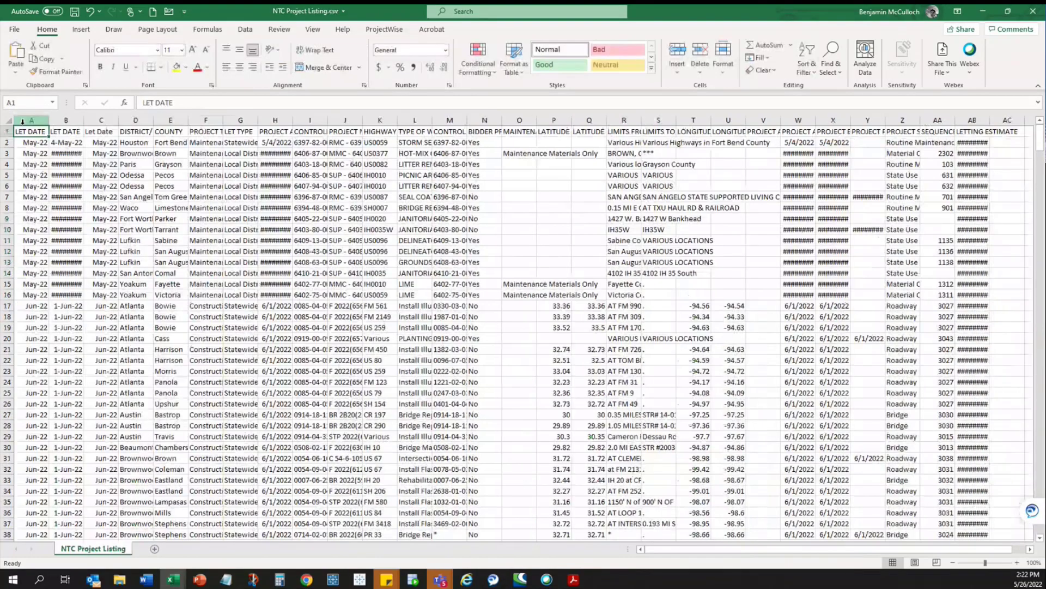
Step: Select the whole worksheet and autofit every column to its content
key(ctrl+a)
key(alt+h)
key(o)
key(i)
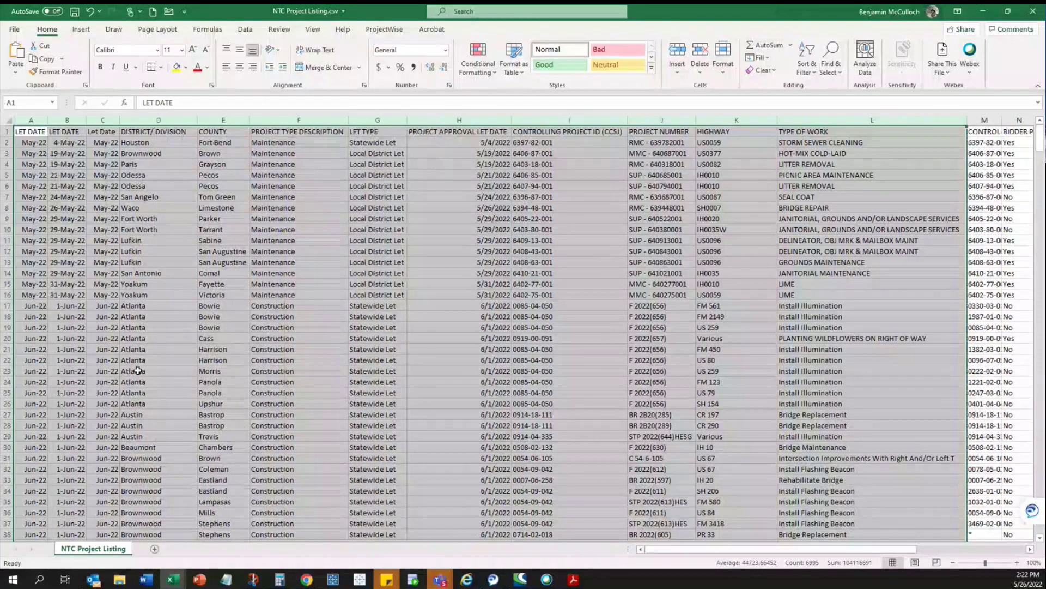
Step: Review the May 29 Lufkin and San Antonio rows, then minimize Excel
click(139, 229)
drag(66, 241, 939, 277)
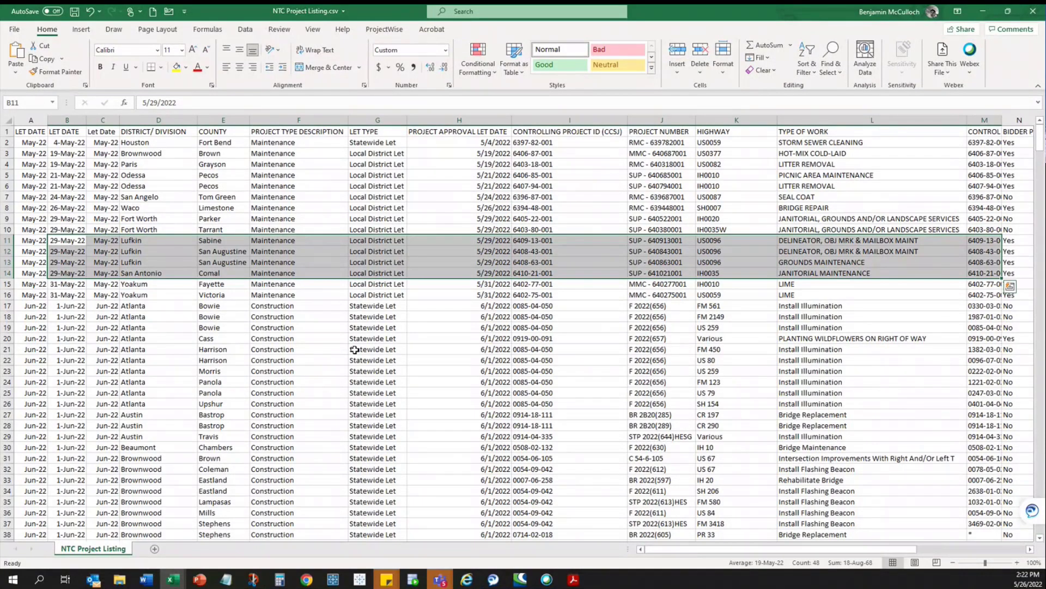
click(298, 381)
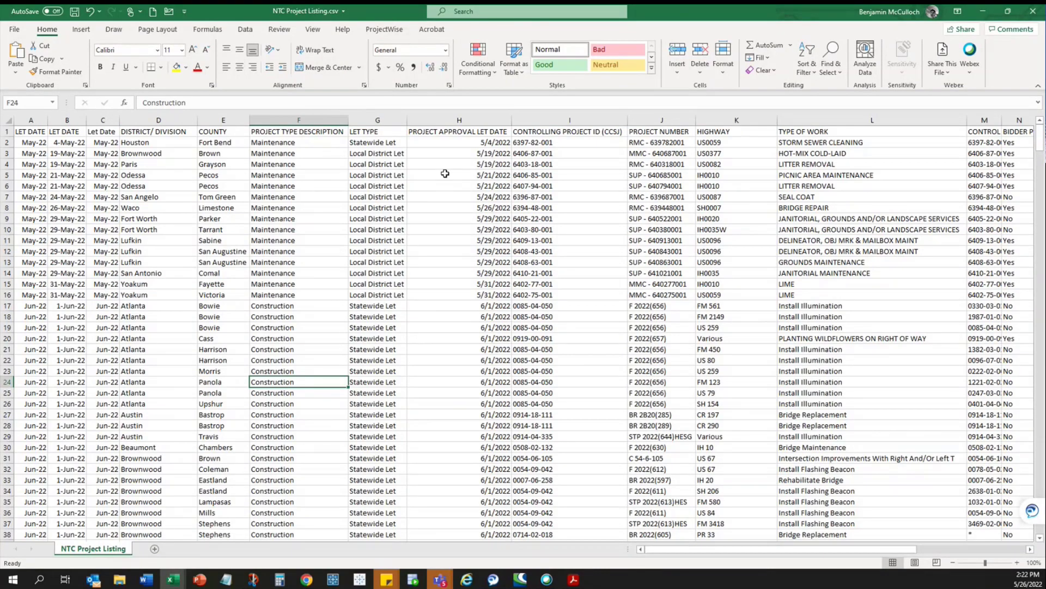
click(994, 11)
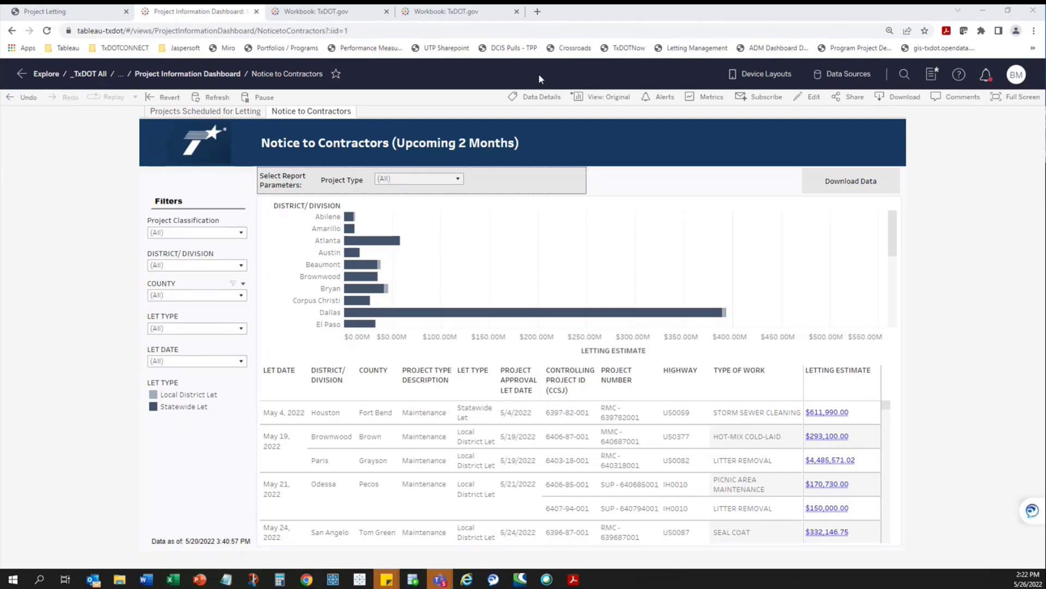
Step: On the Project Letting page, expand Letting Schedule Dashboard and open the 24-Month Letting Schedule
click(45, 12)
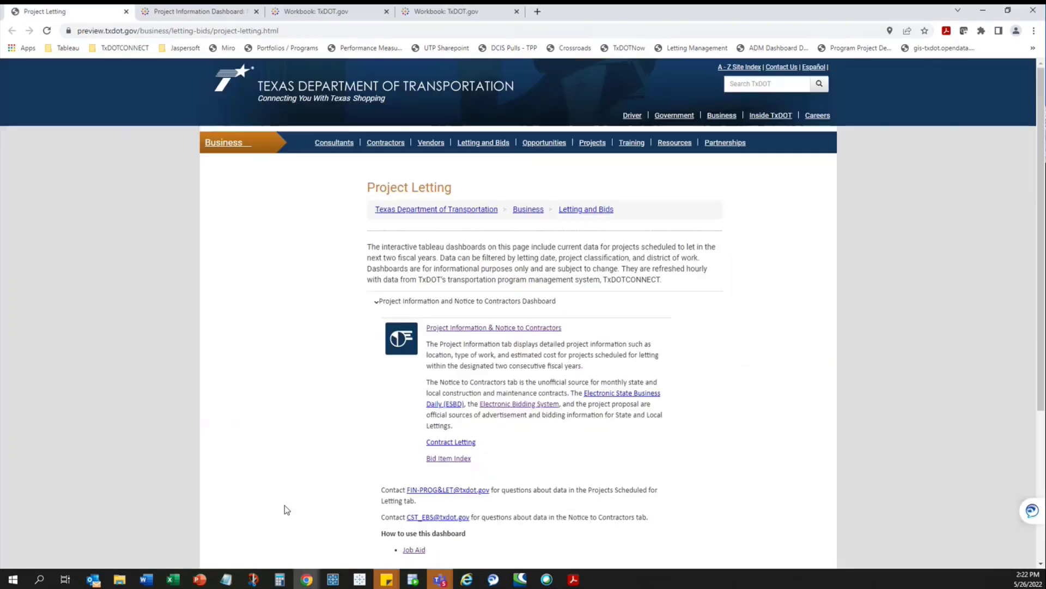
click(373, 303)
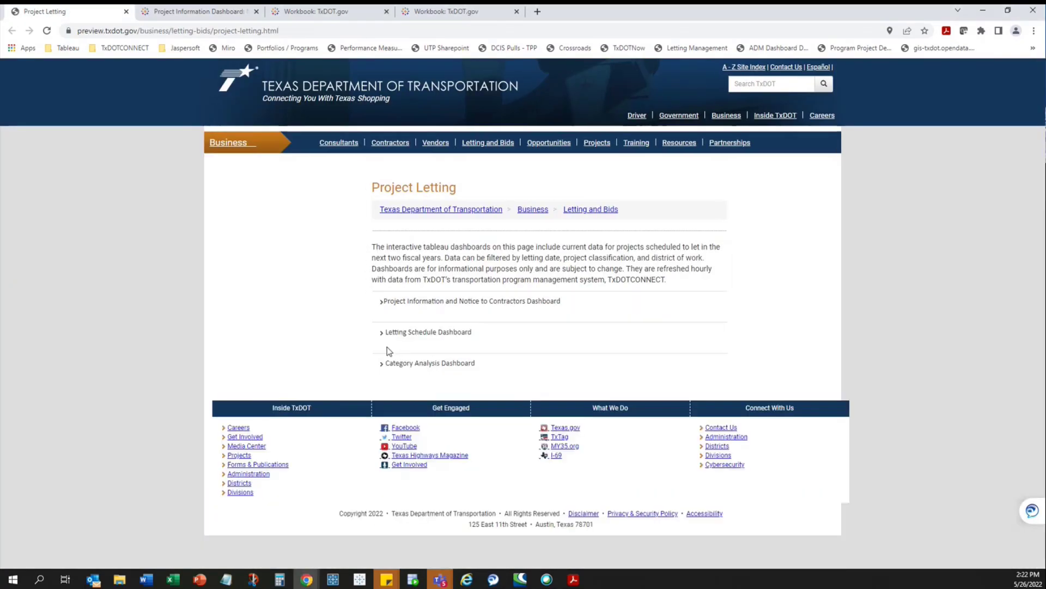
click(380, 336)
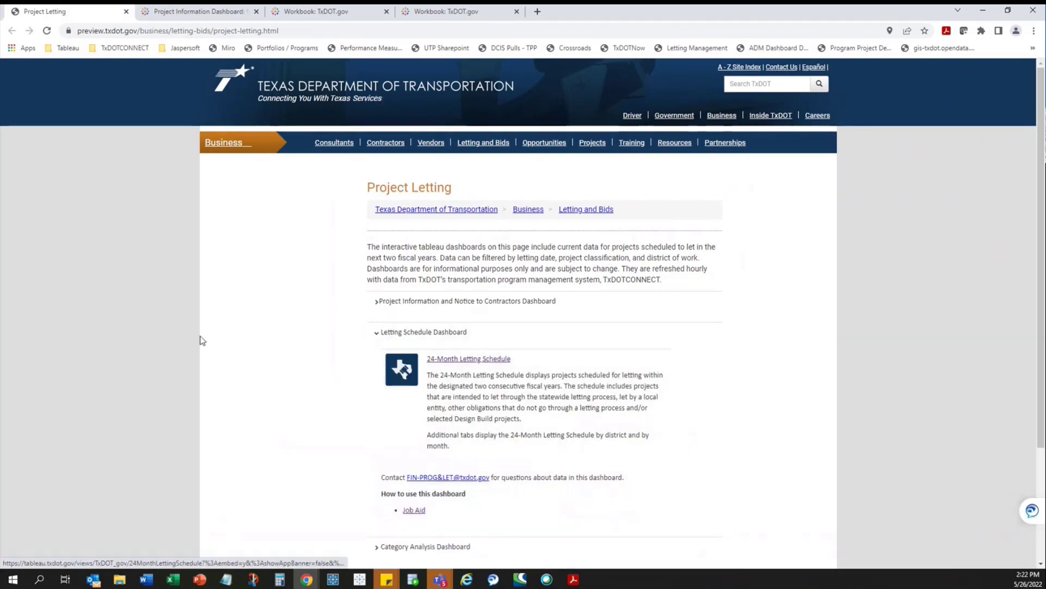
click(349, 13)
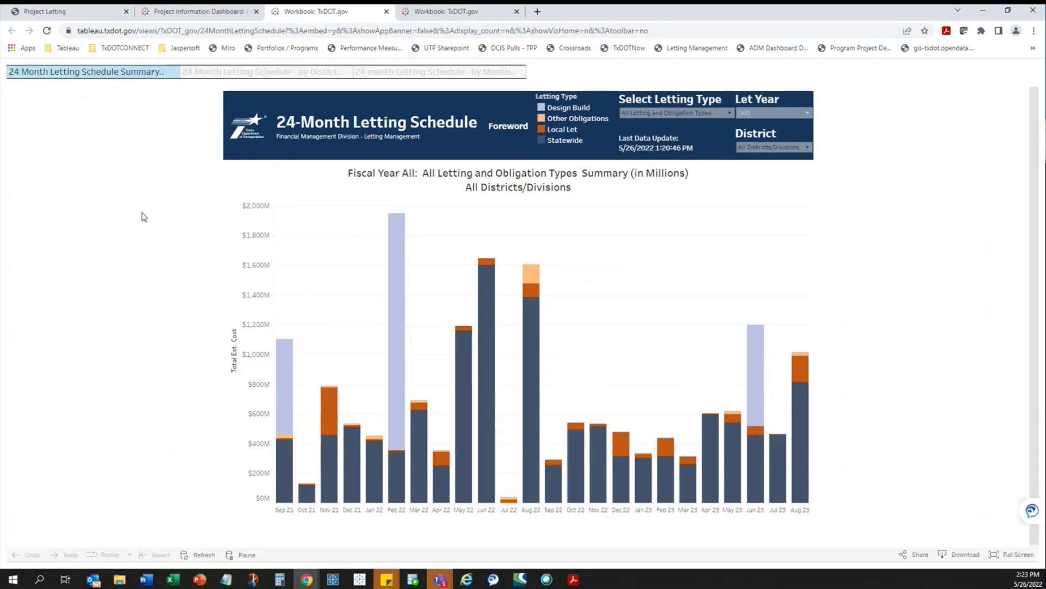
Step: Inspect the Aug 22 bar's projects, toggling CSJ detail, then filter to the Dallas district
click(533, 325)
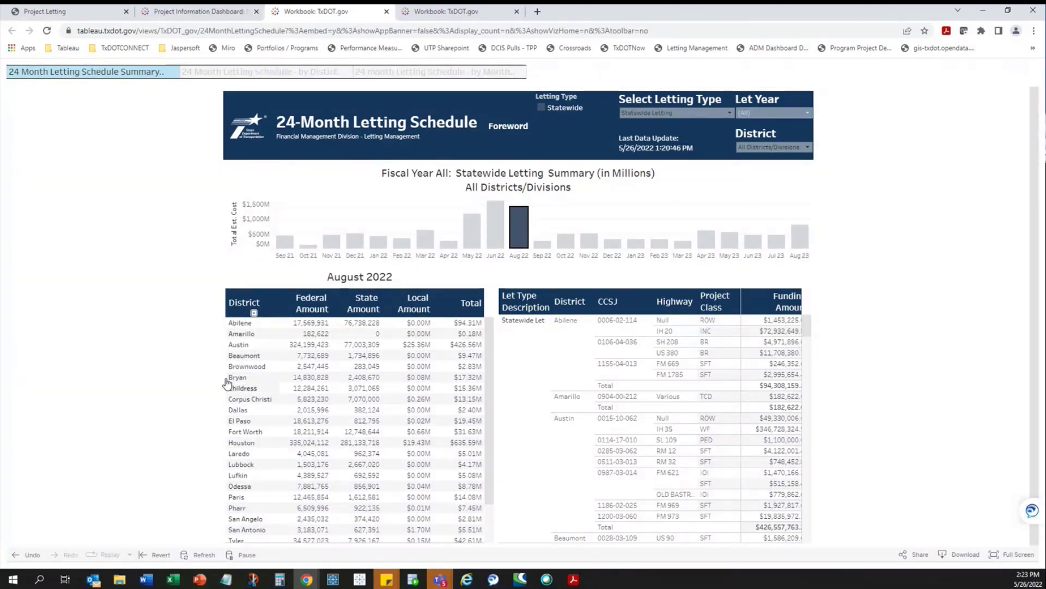
mouse_move(367, 350)
click(626, 311)
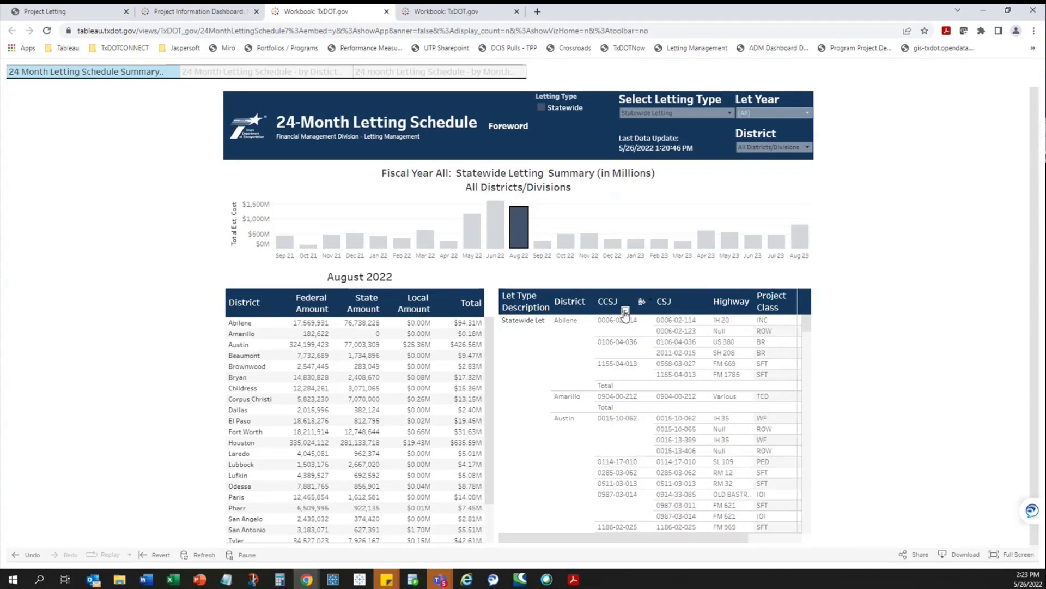
click(626, 312)
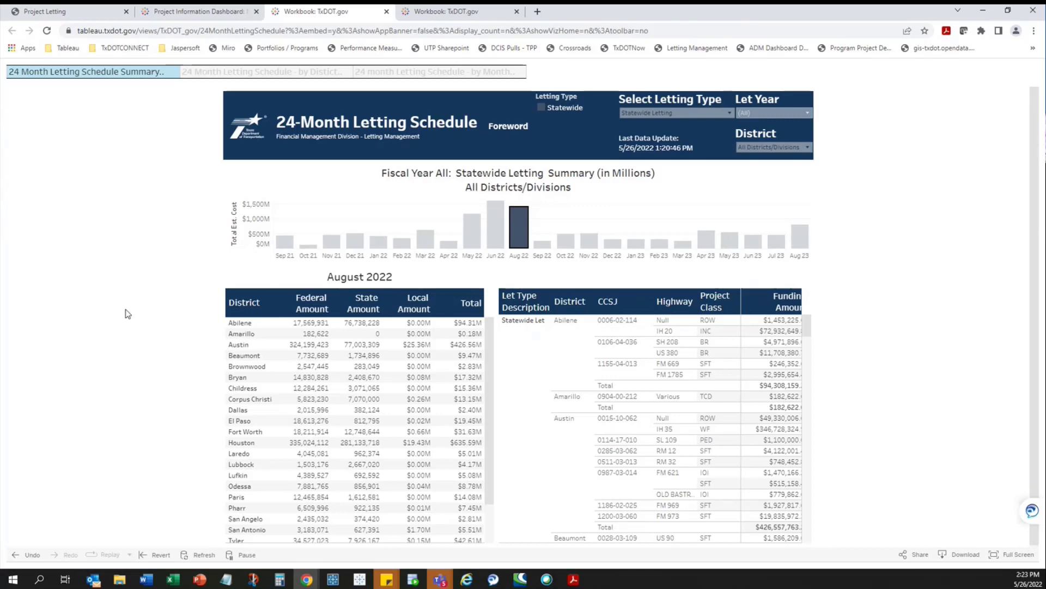
click(239, 410)
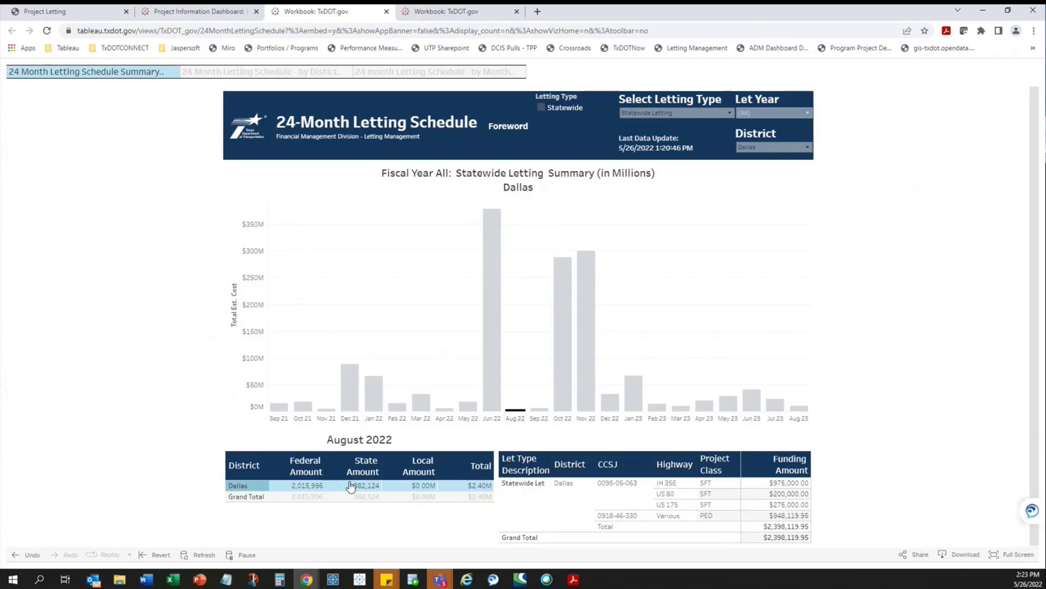
Step: Clear the Aug 22 selection and reset the District filter to All Districts/Divisions
click(517, 414)
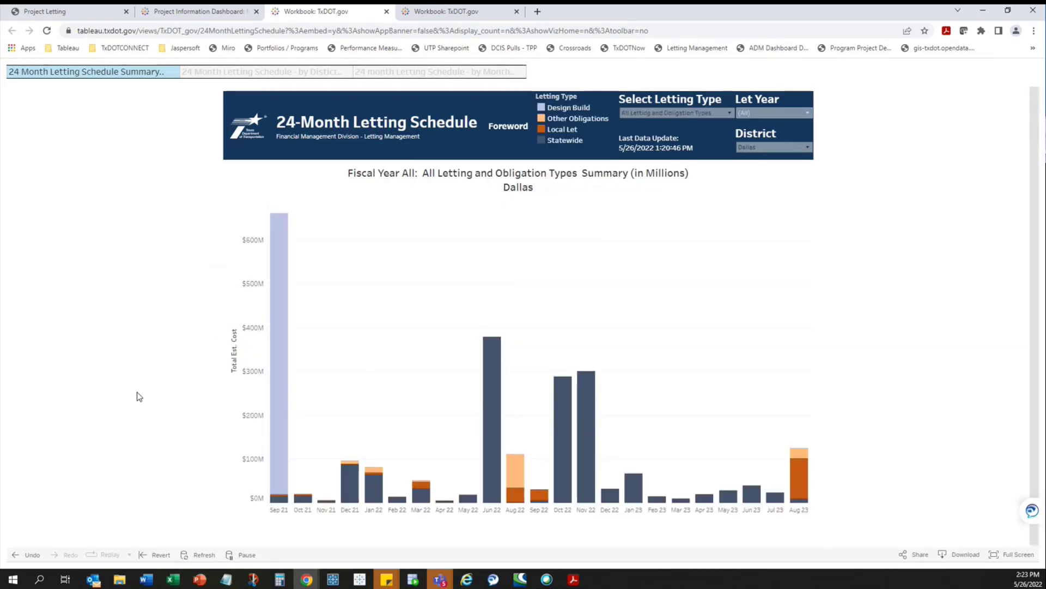
click(777, 147)
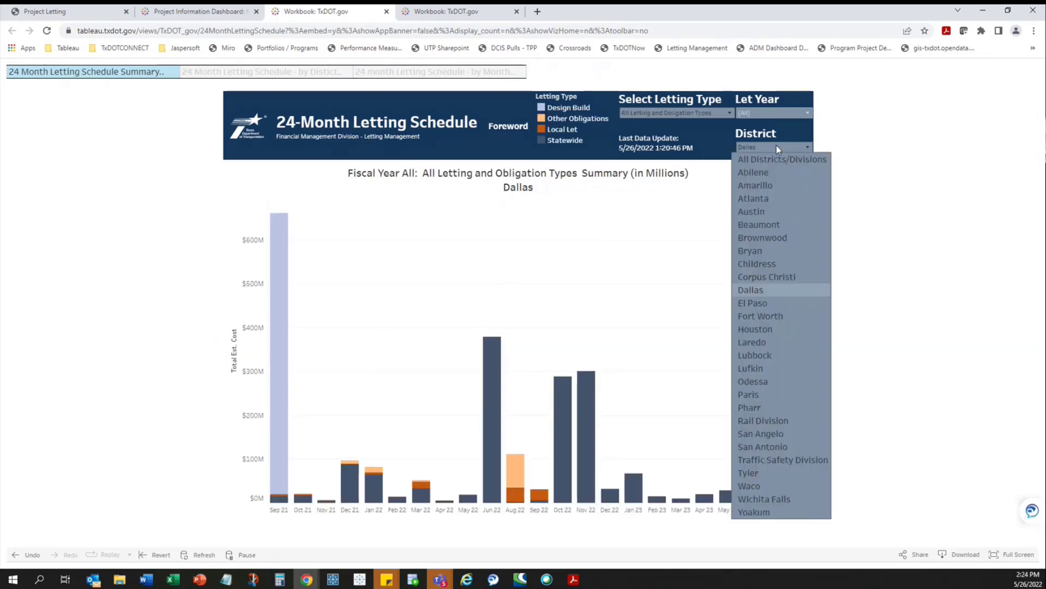
click(803, 159)
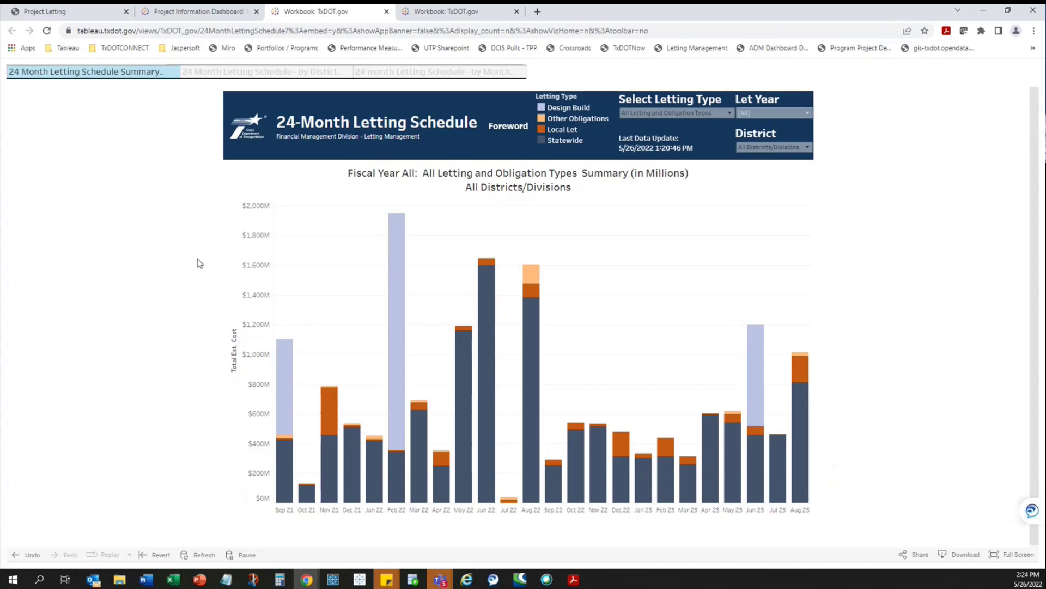
Step: Drill into the Feb 22 Design Build and Aug 22 Local Let bars, then highlight and clear Laredo
mouse_move(397, 255)
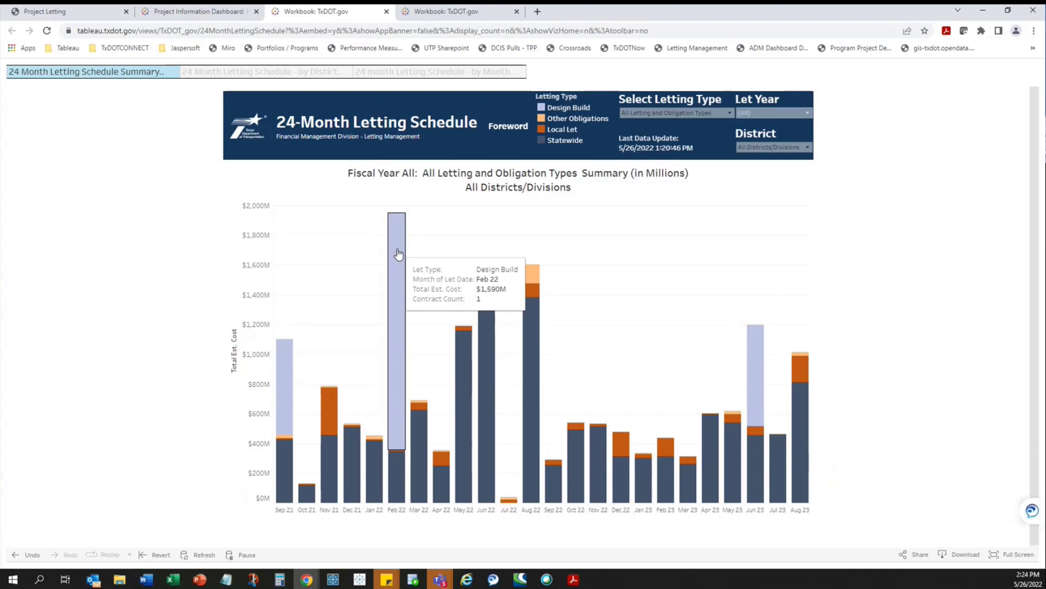
click(397, 254)
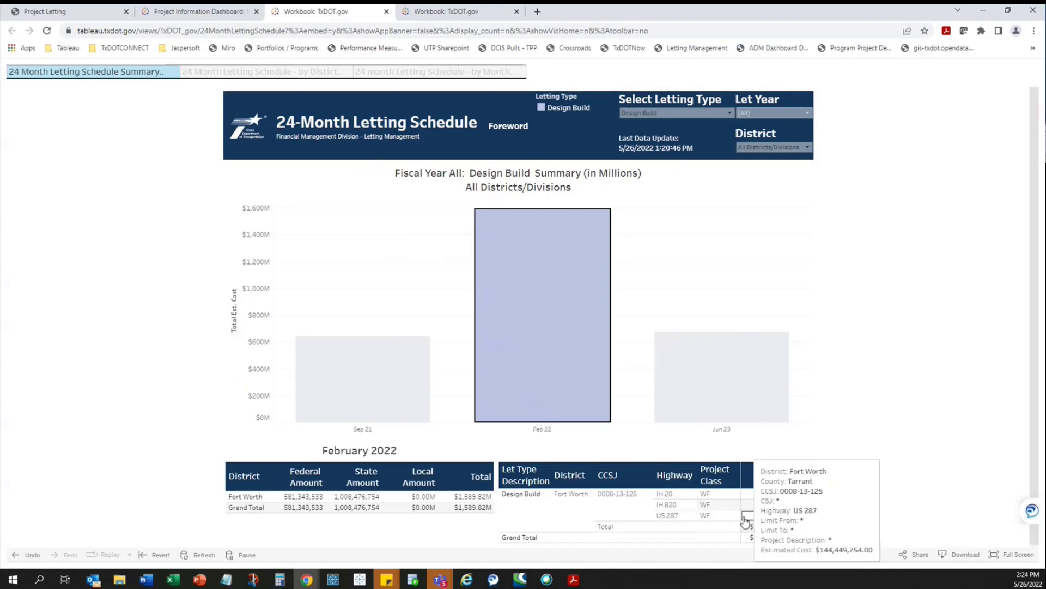
click(579, 274)
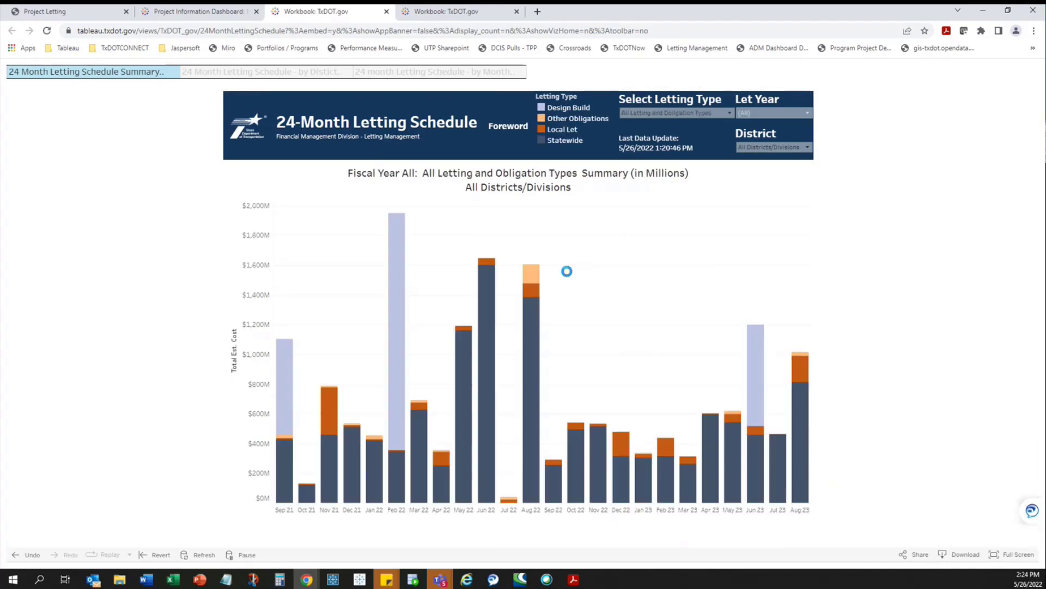
click(537, 297)
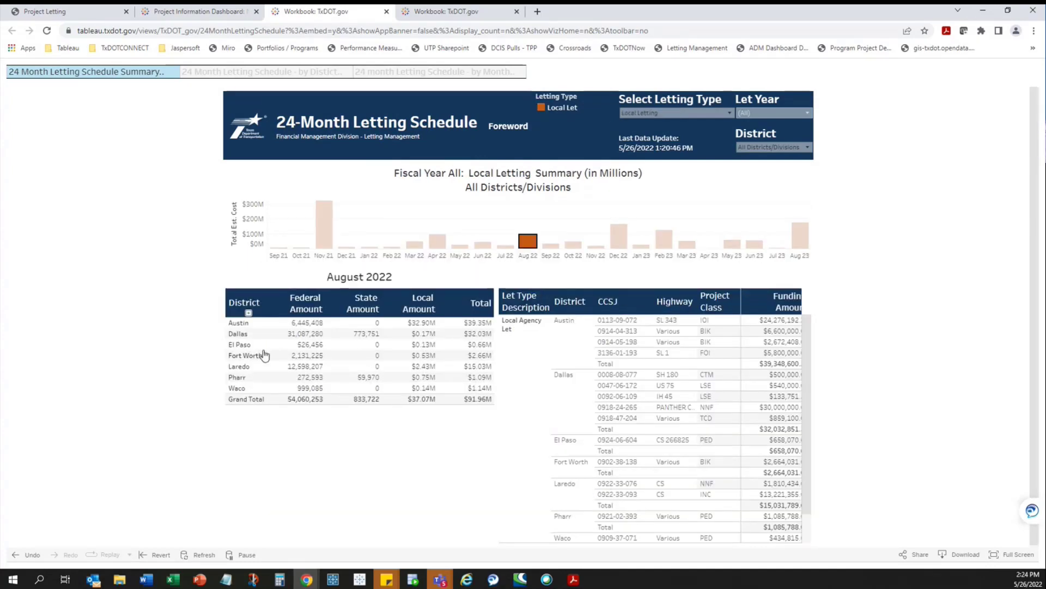
click(248, 371)
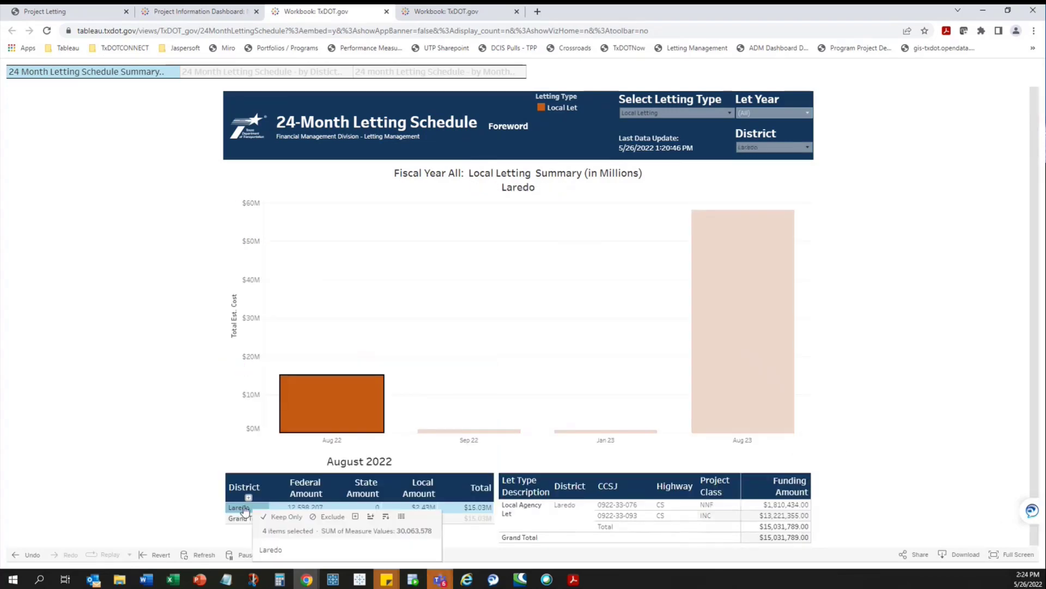
click(236, 508)
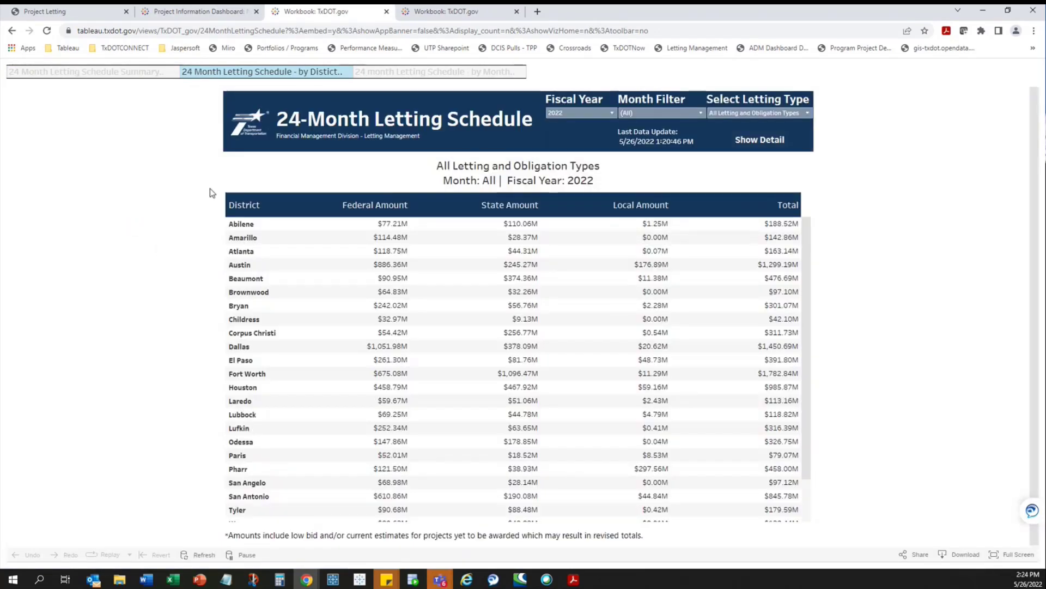
Step: Highlight and clear Austin's amounts, then check the Month Filter list without changing it
click(240, 265)
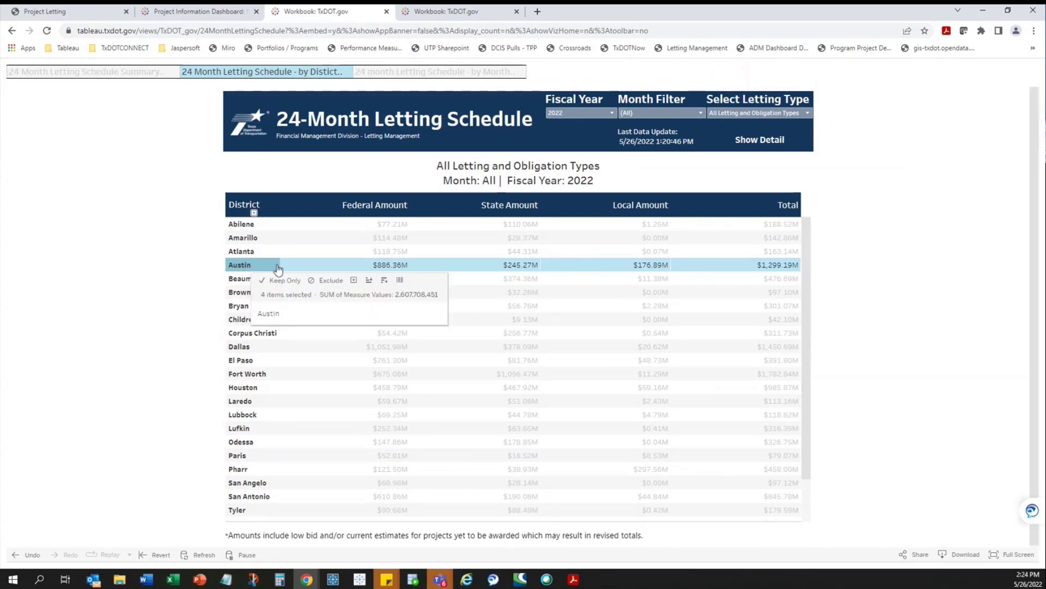
mouse_move(247, 264)
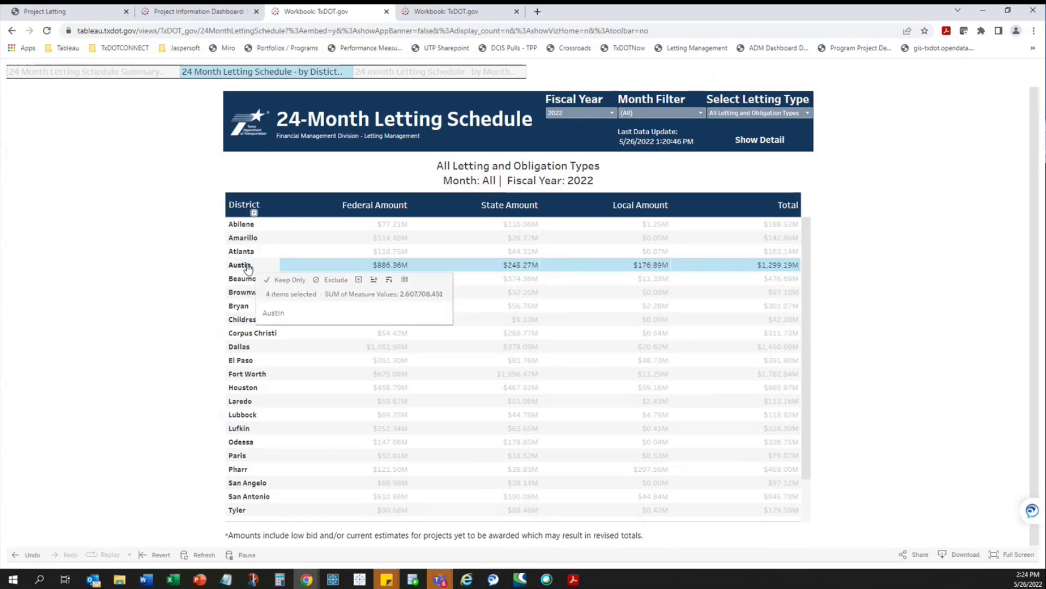
click(386, 264)
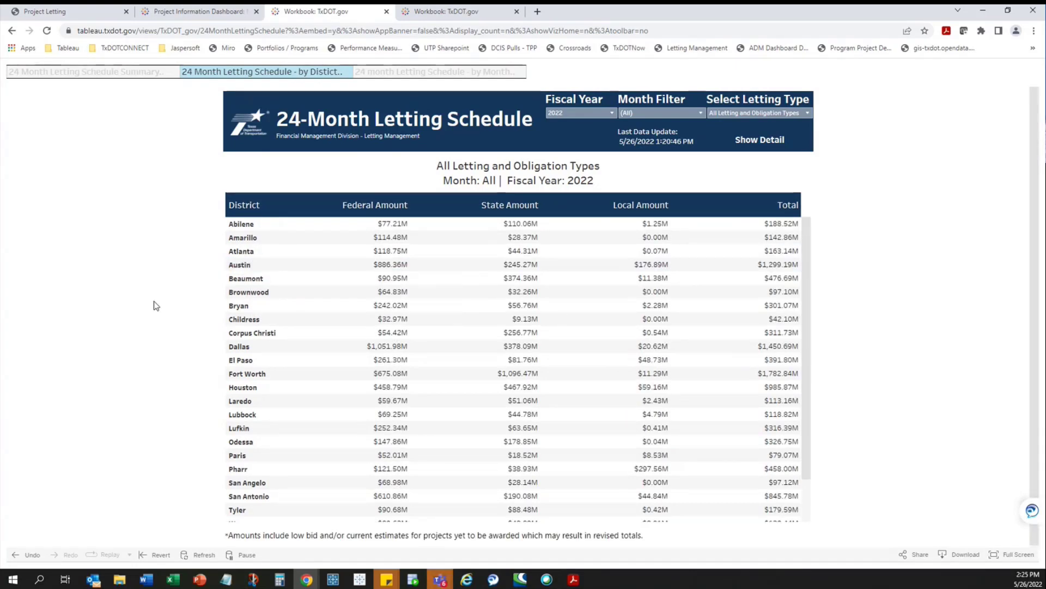
click(654, 114)
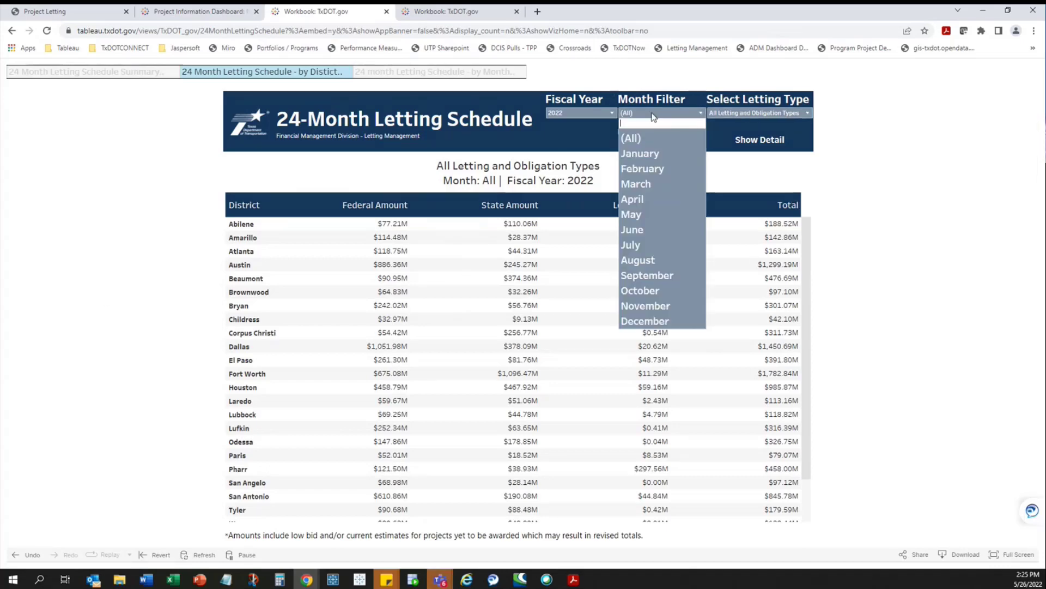
click(654, 115)
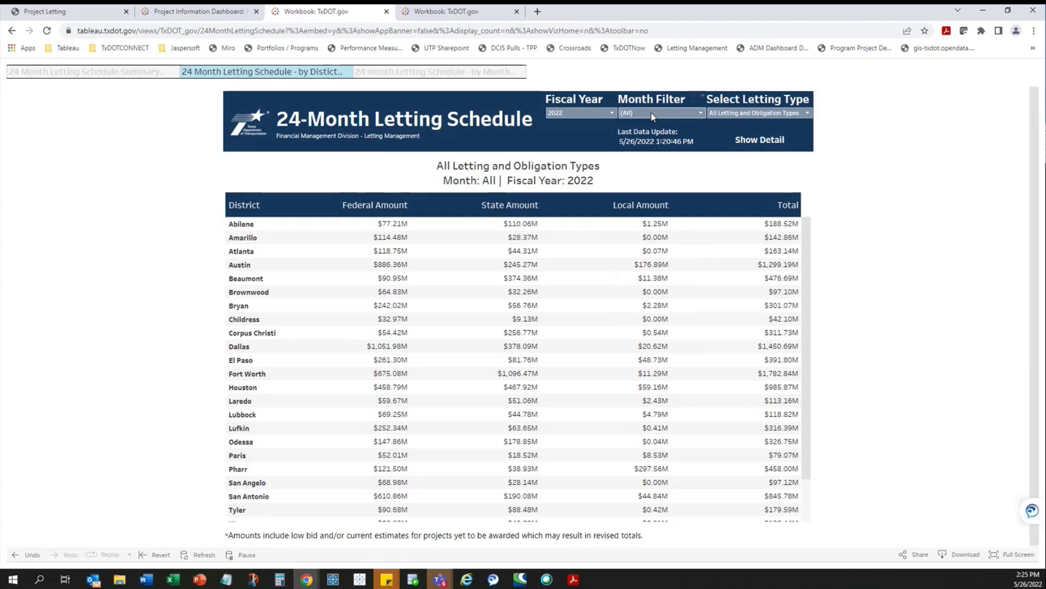
Step: View the by-month table, highlighting and clearing November, and leave the district list unchanged
click(387, 72)
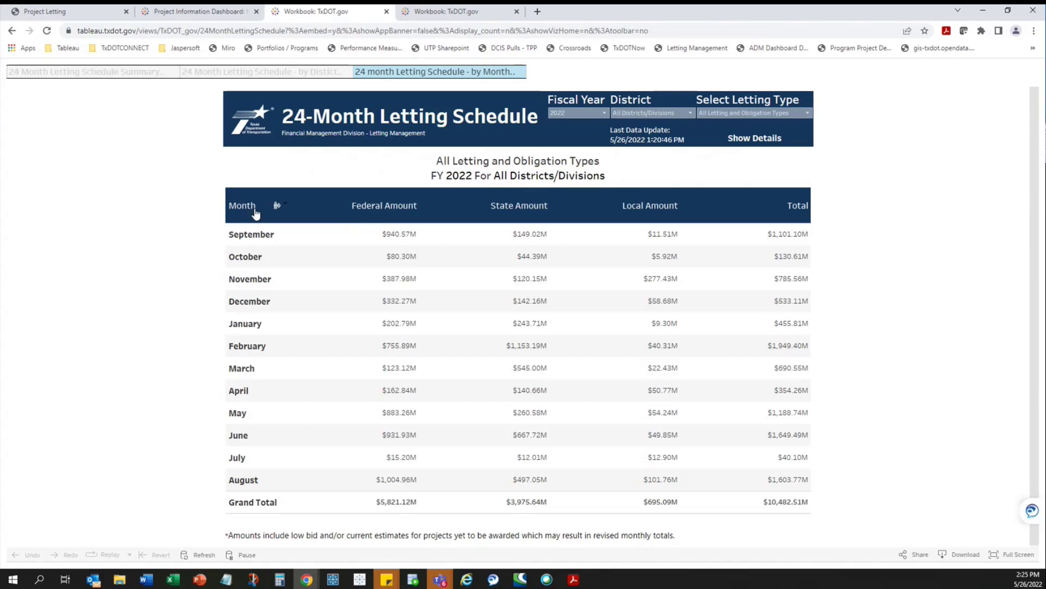
click(256, 285)
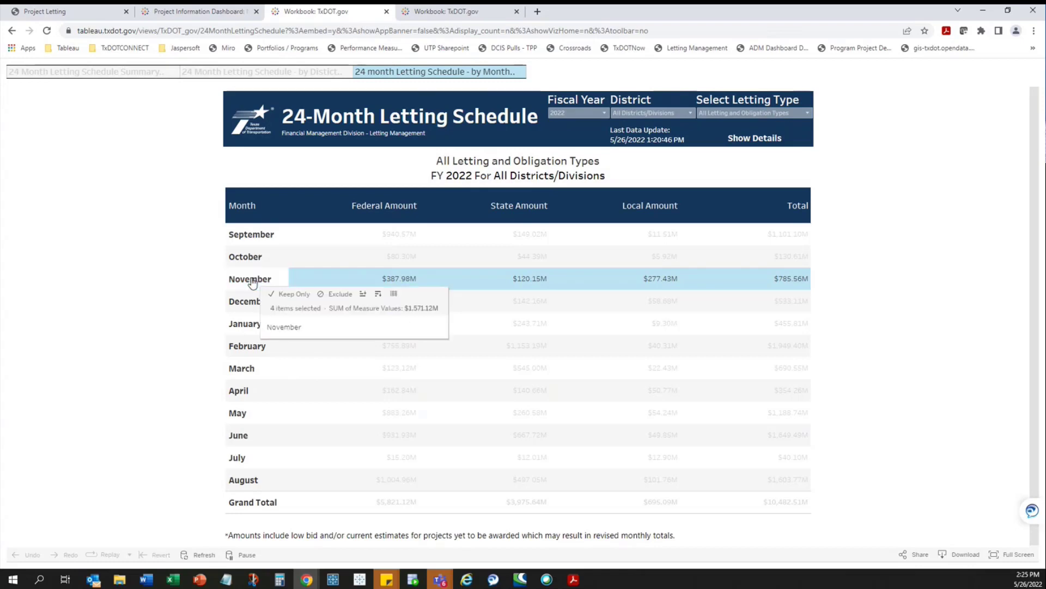
click(252, 280)
click(641, 115)
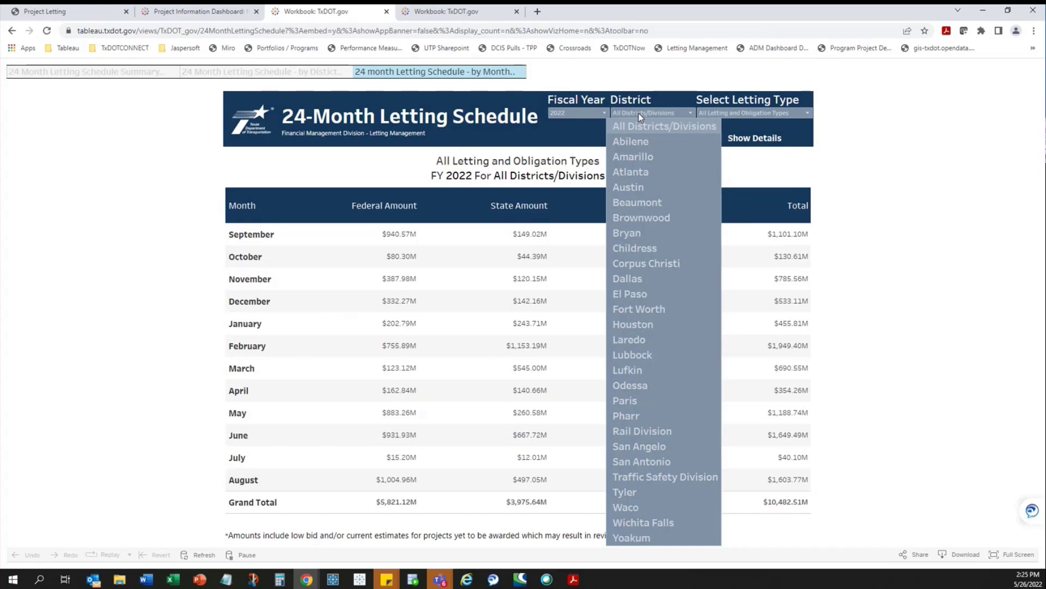
click(639, 113)
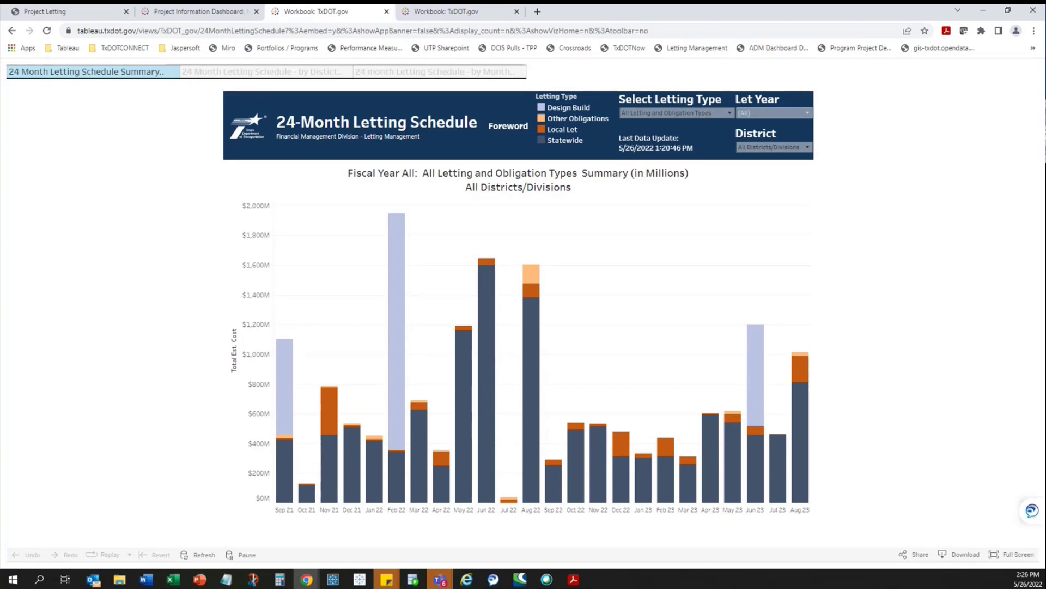
Step: Select the Dec 21 Statewide bar, filter the details to Abilene, then clear the Abilene filter
mouse_move(355, 457)
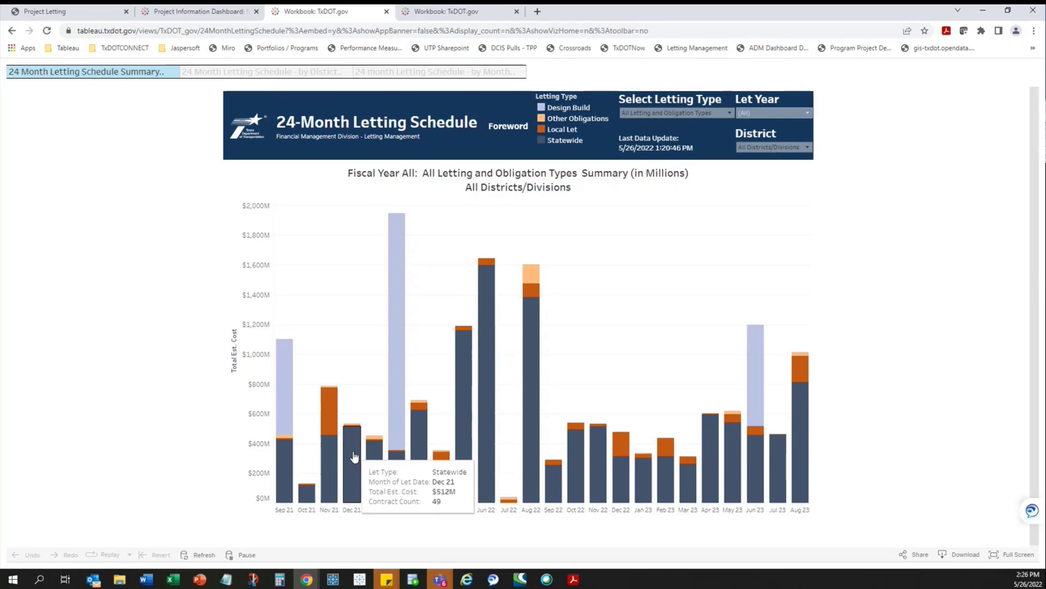
click(354, 456)
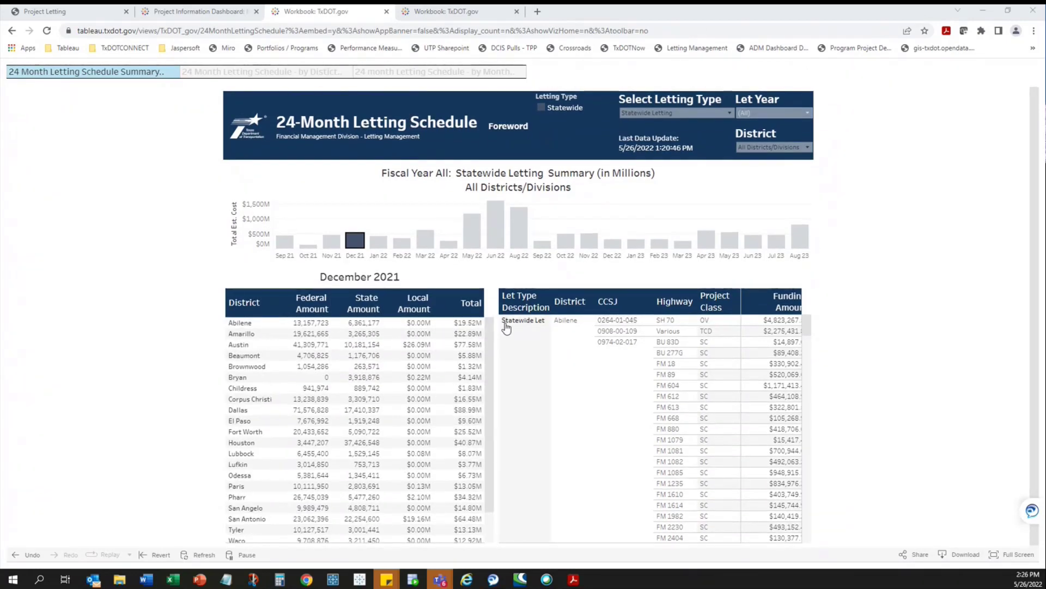
scroll(638, 417, down, 5)
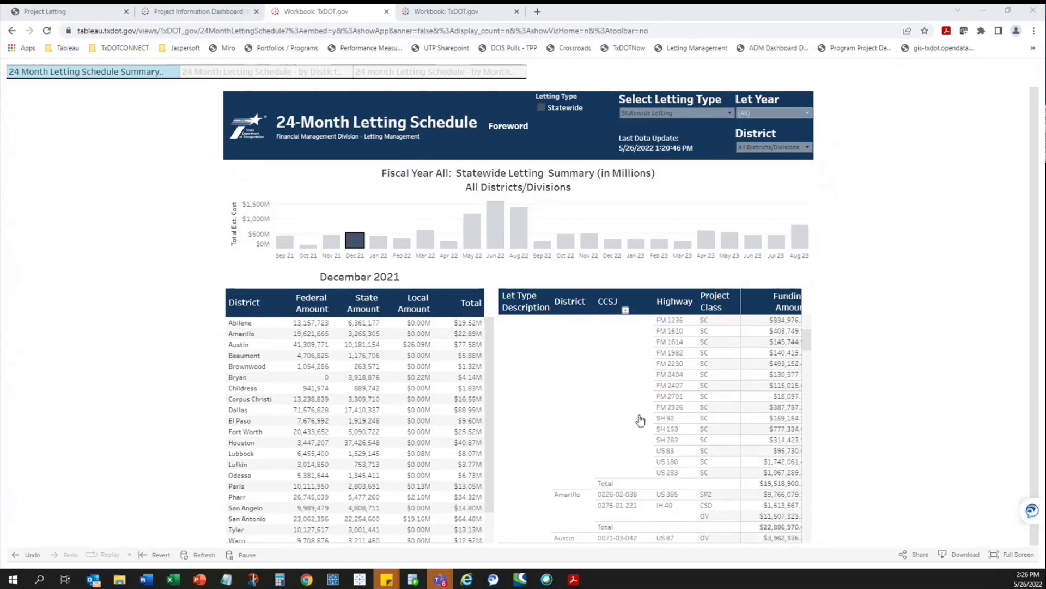
scroll(641, 420, up, 5)
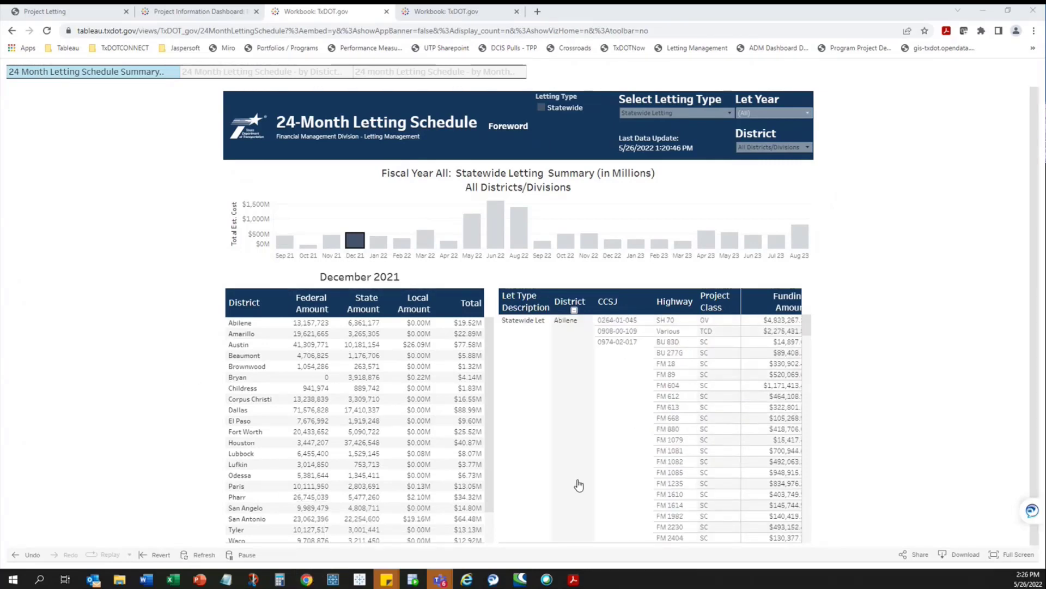
click(571, 335)
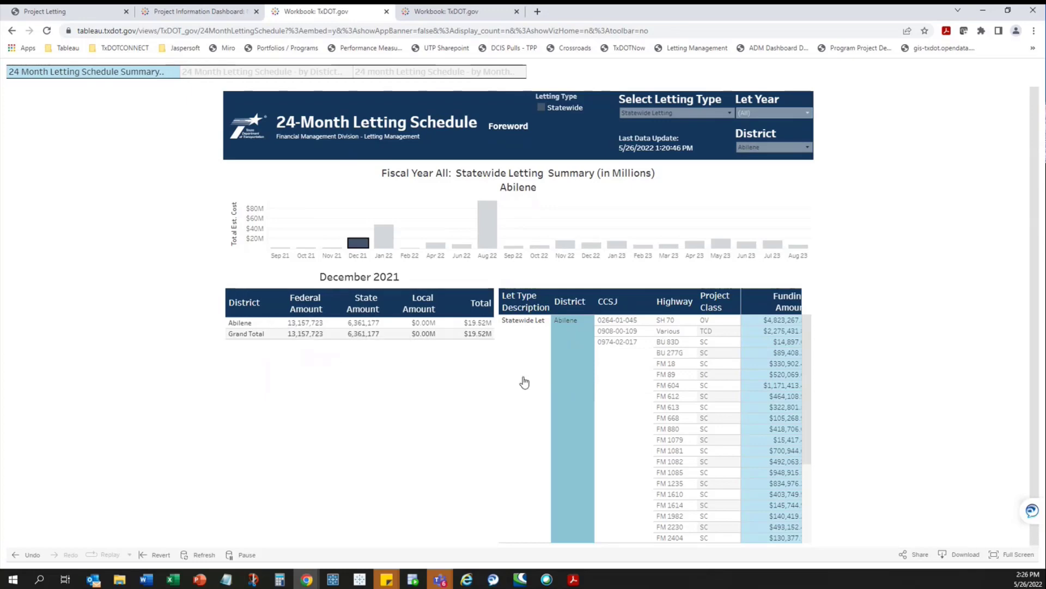
scroll(681, 414, down, 5)
scroll(654, 420, up, 5)
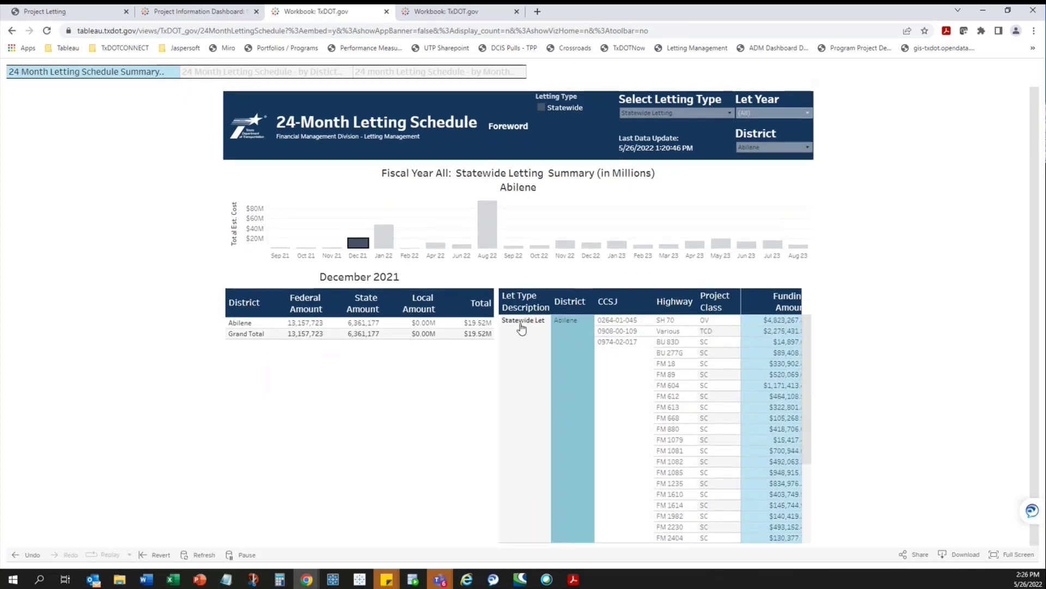
click(567, 329)
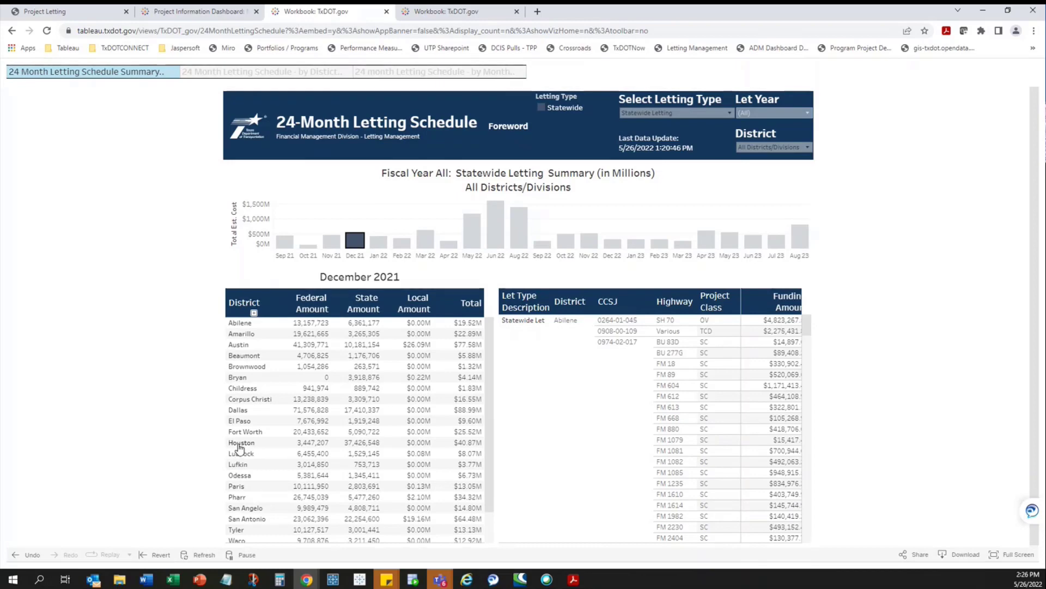
Step: Highlight Houston in the district table, then clear Houston and the December 2021 selection
click(240, 446)
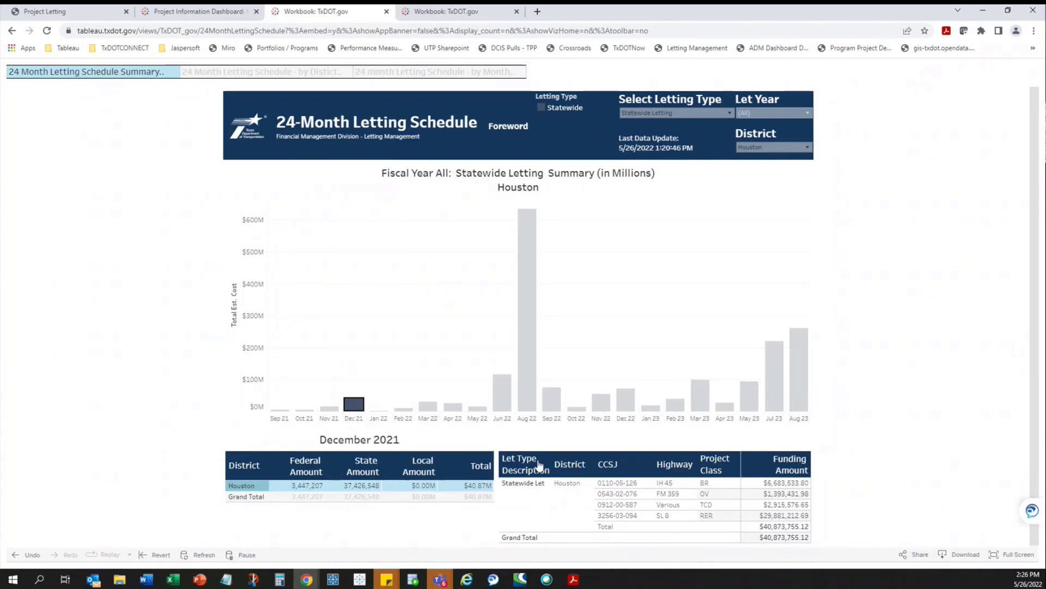
mouse_move(783, 499)
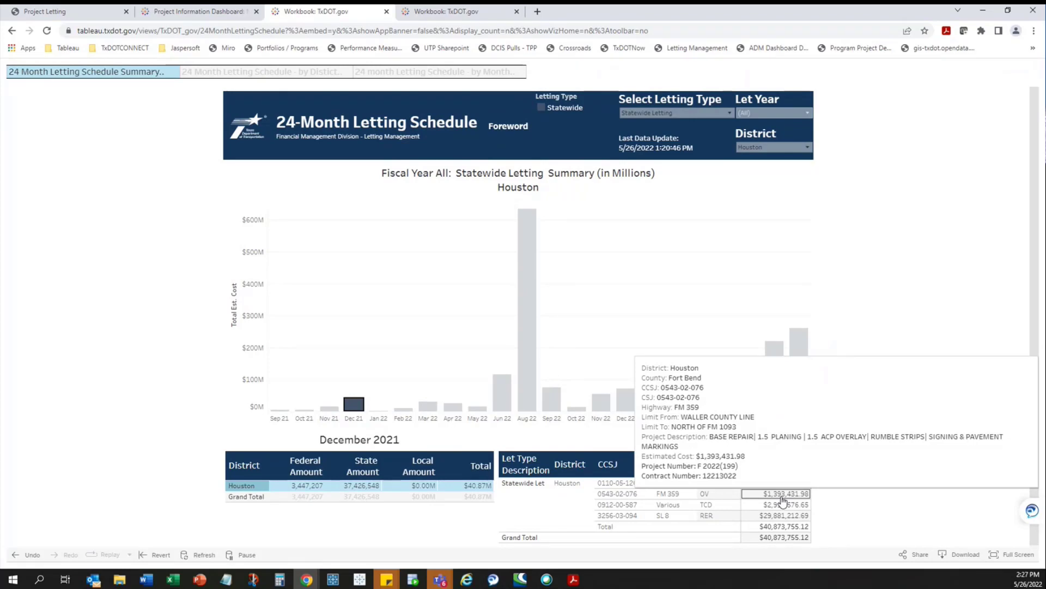
click(243, 485)
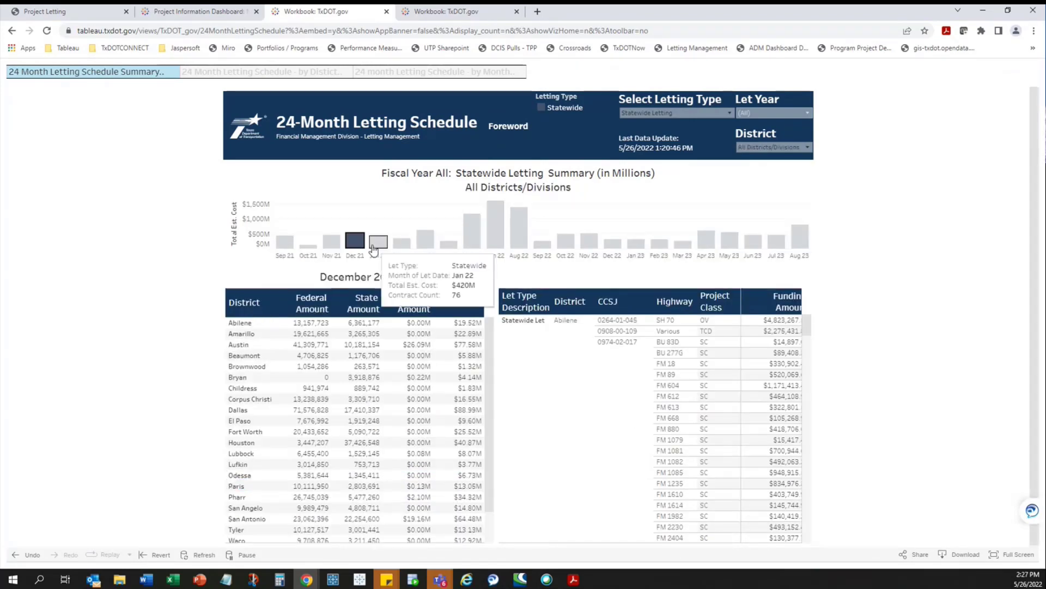
click(355, 241)
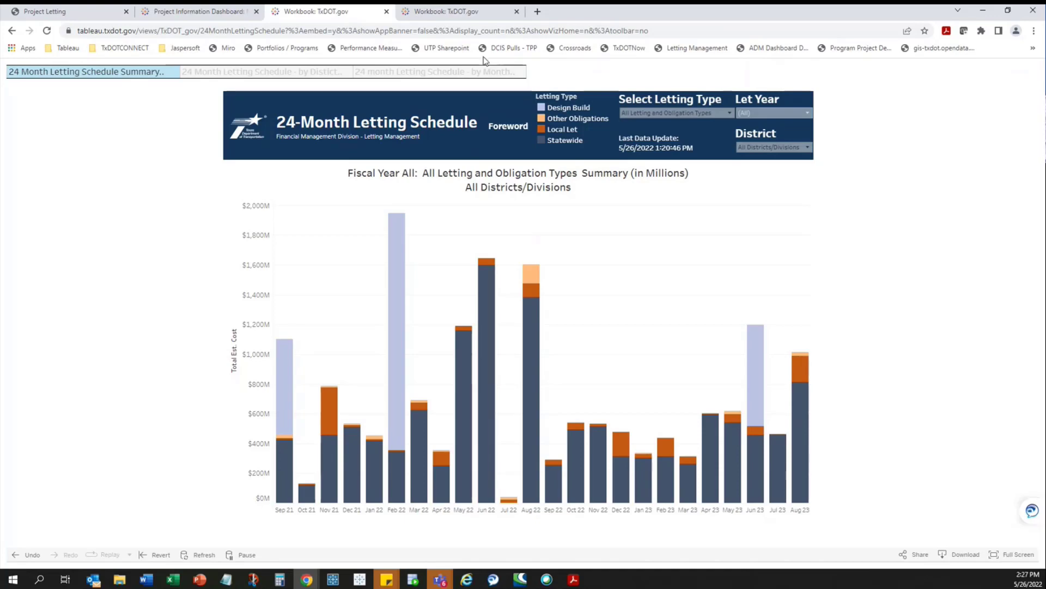
Step: Switch to the Workbook: TxDOT.gov tab showing the FY 2022 Category Analysis Report
click(446, 13)
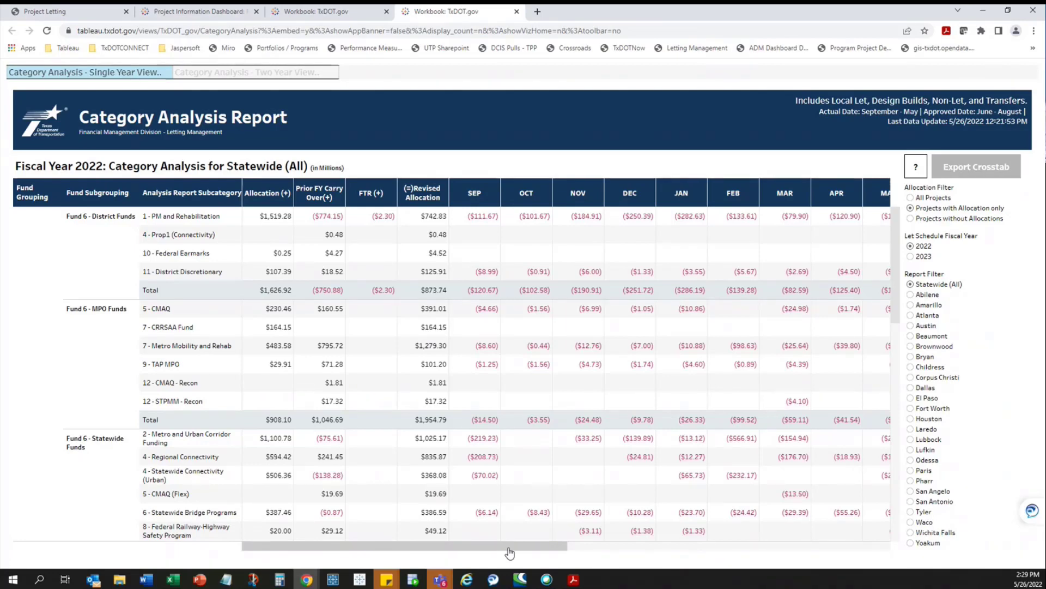
Step: Show the September 2021 PM and Rehabilitation project details by district with charge amounts
click(481, 220)
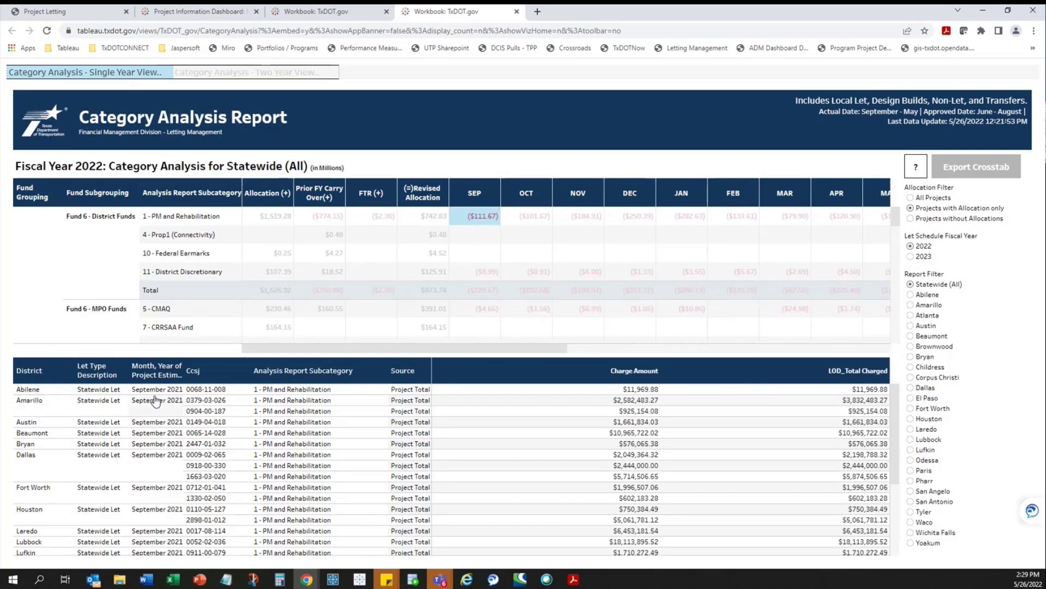
mouse_move(574, 396)
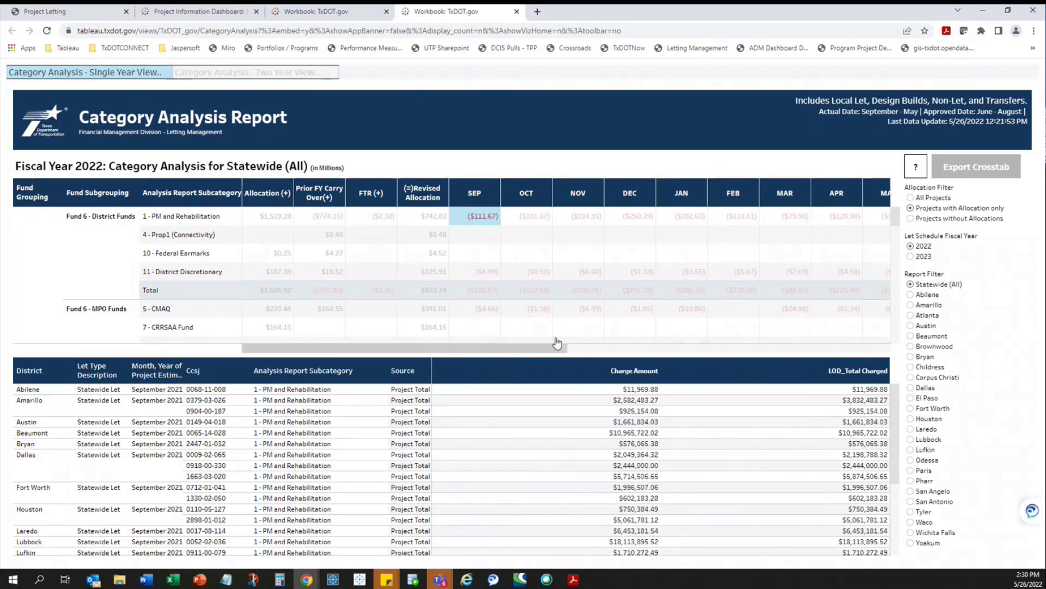
Step: Check the PM and Rehabilitation Force Accounts charges, then switch to the Two Year View
click(457, 218)
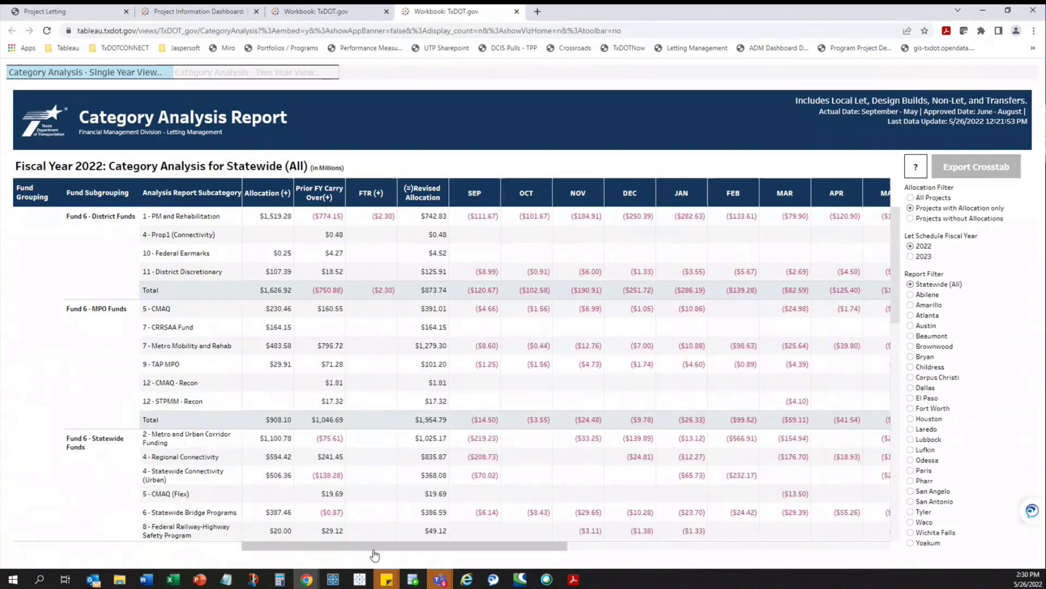
drag(375, 555, 700, 561)
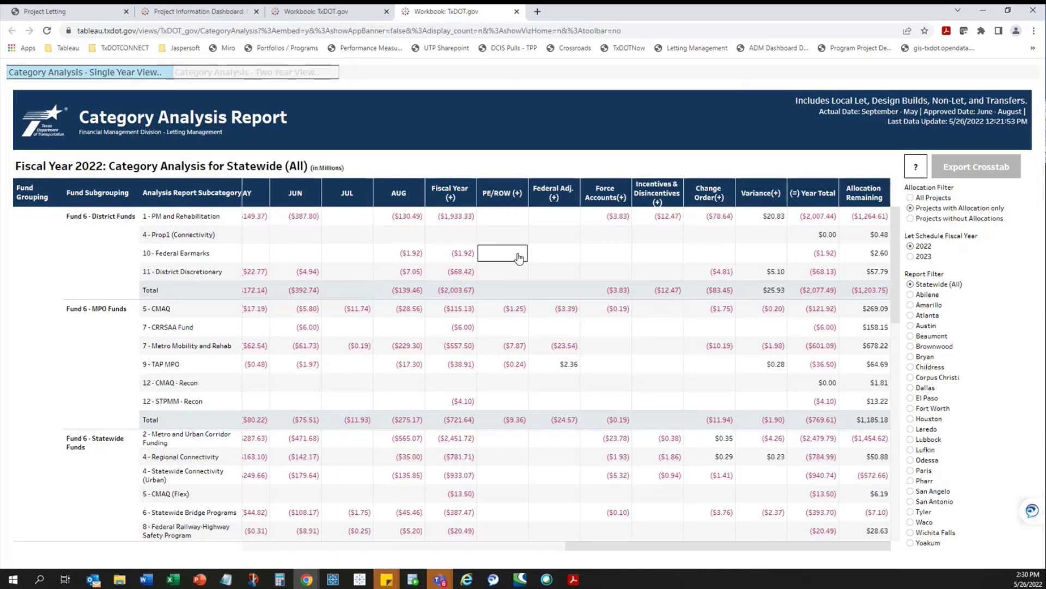
click(609, 220)
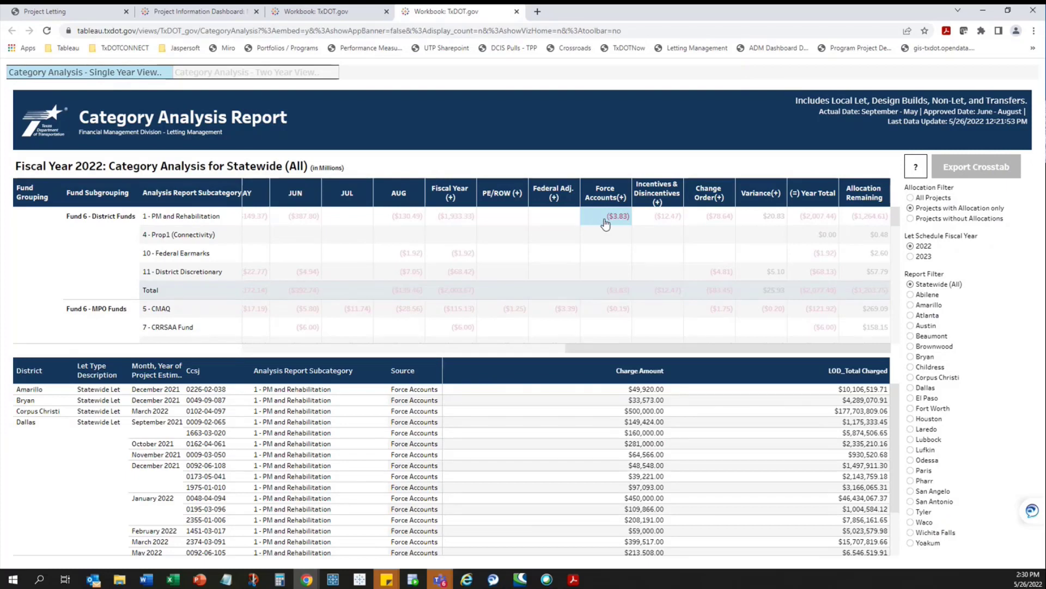
click(605, 223)
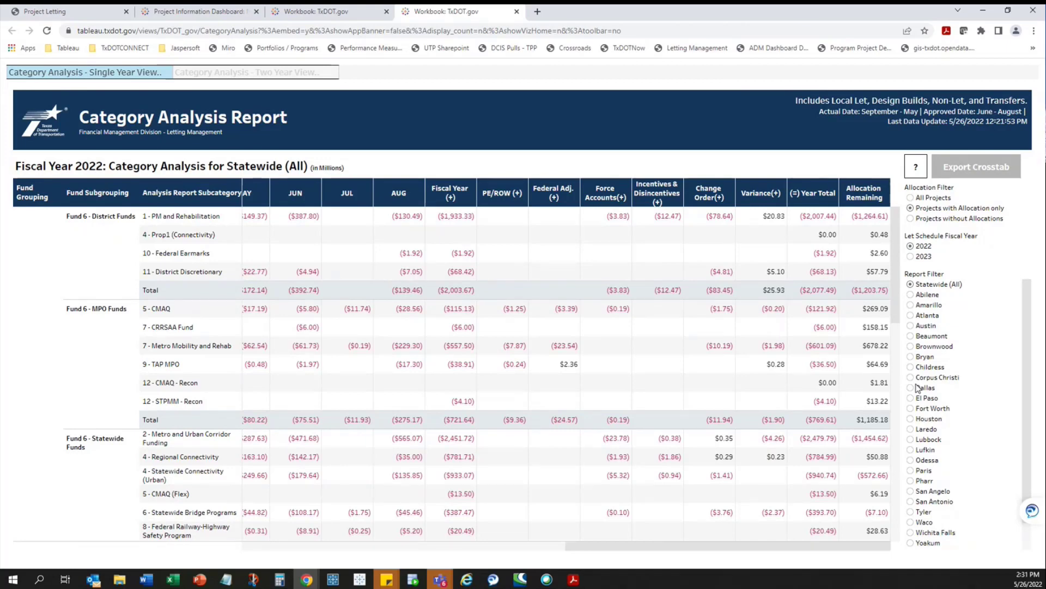
click(280, 74)
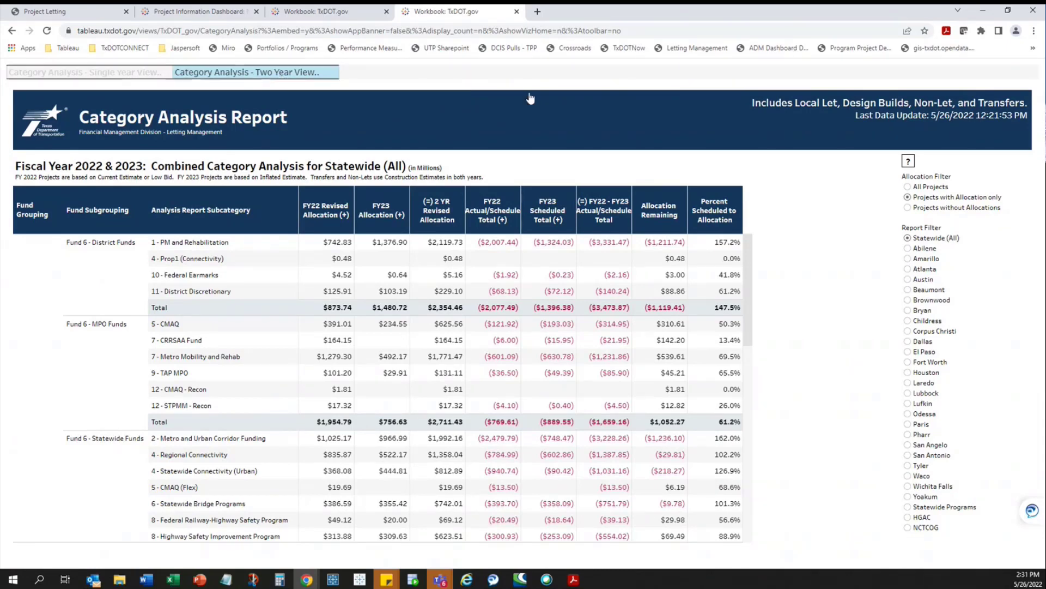
Step: View the FY22 PM and Rehabilitation project details, then clear the cell selection
click(500, 245)
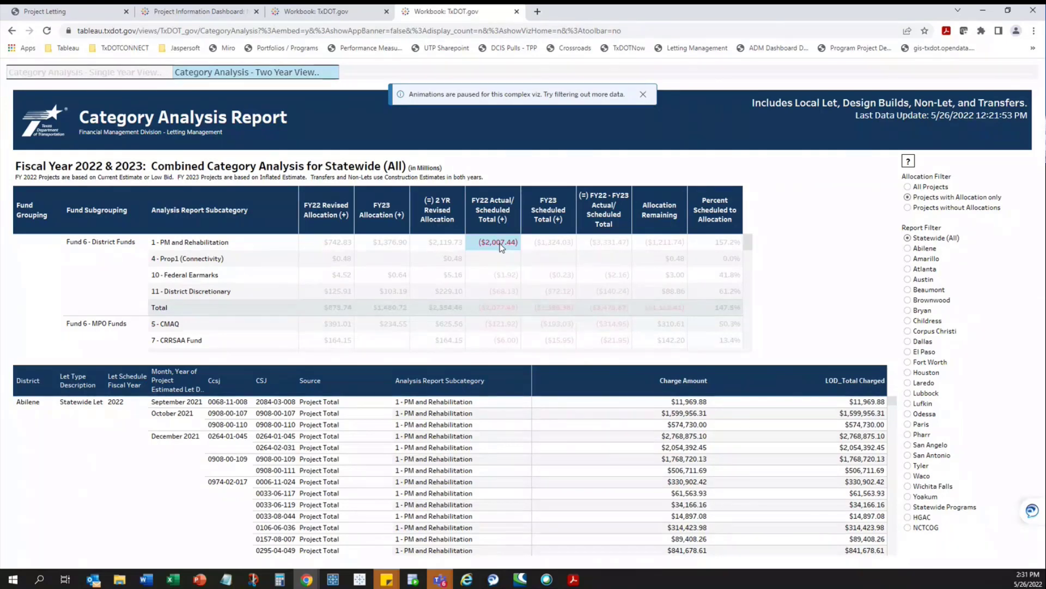
click(487, 265)
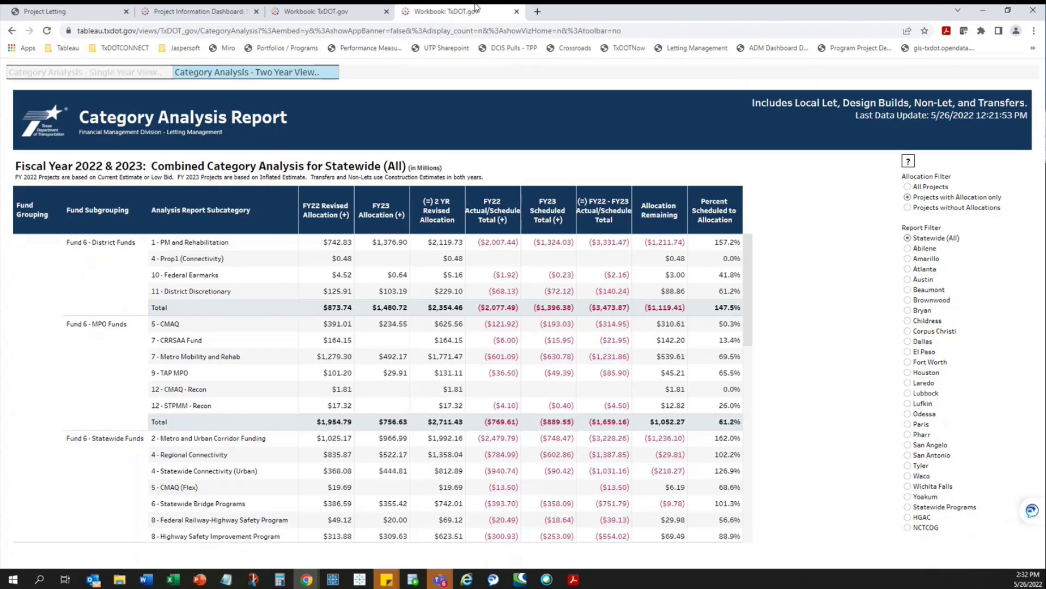
Step: Return to the TxDOT Project Letting page in the browser
click(60, 11)
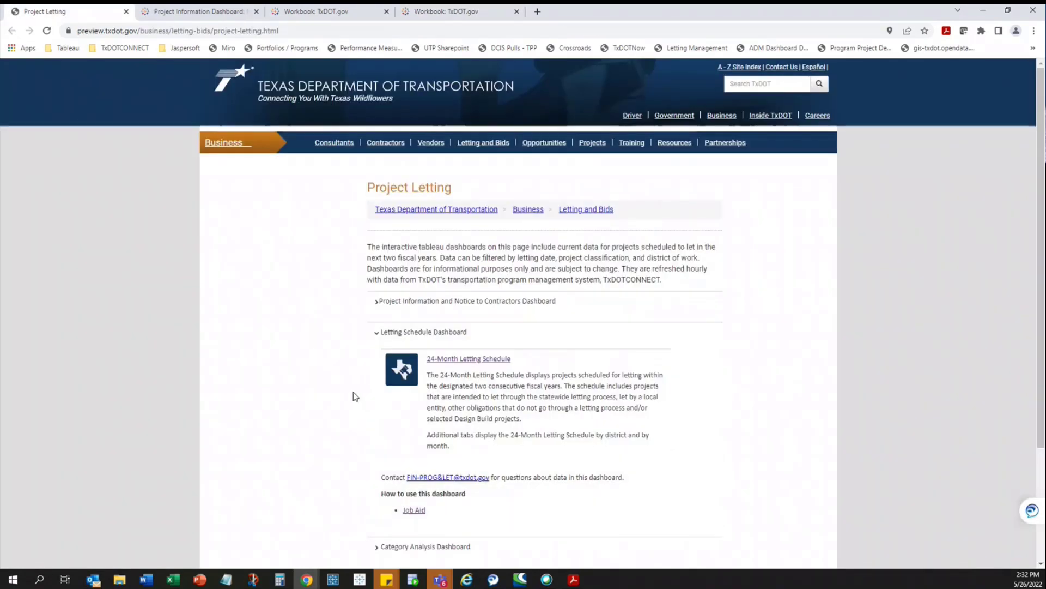
scroll(354, 391, down, 2)
scroll(353, 392, up, 1)
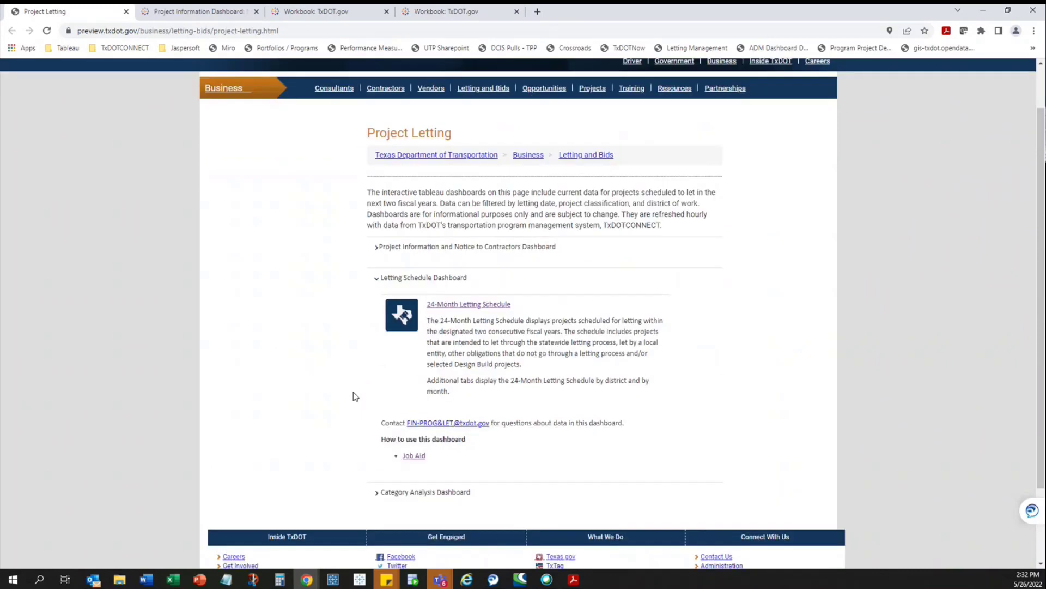
Step: Expand Project Information and Notice to Contractors to reveal the Letting Schedule and Category Analysis dashboard links
click(375, 254)
scroll(257, 450, down, 1)
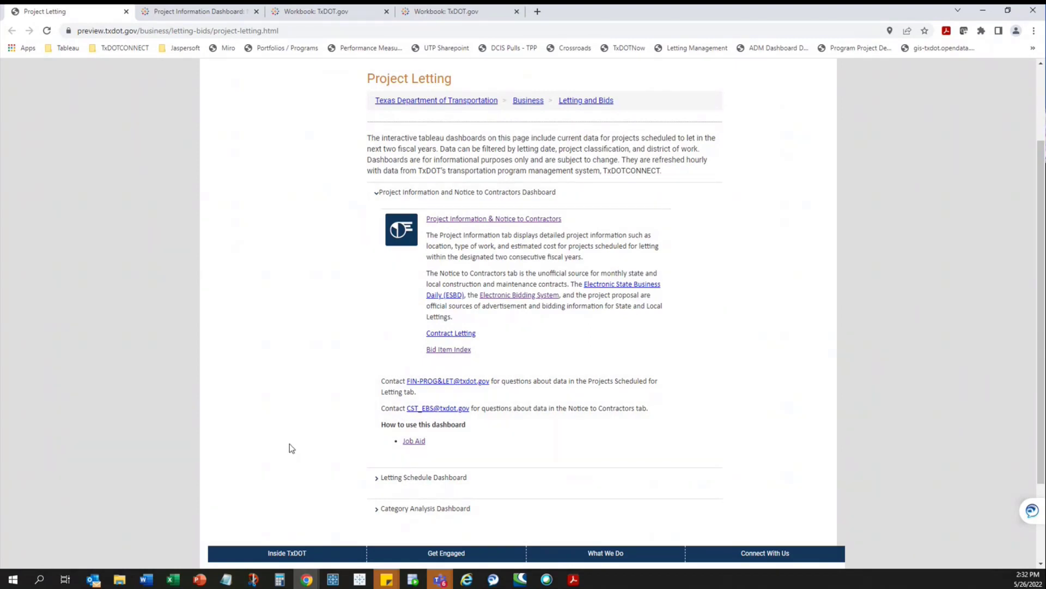
scroll(289, 443, up, 2)
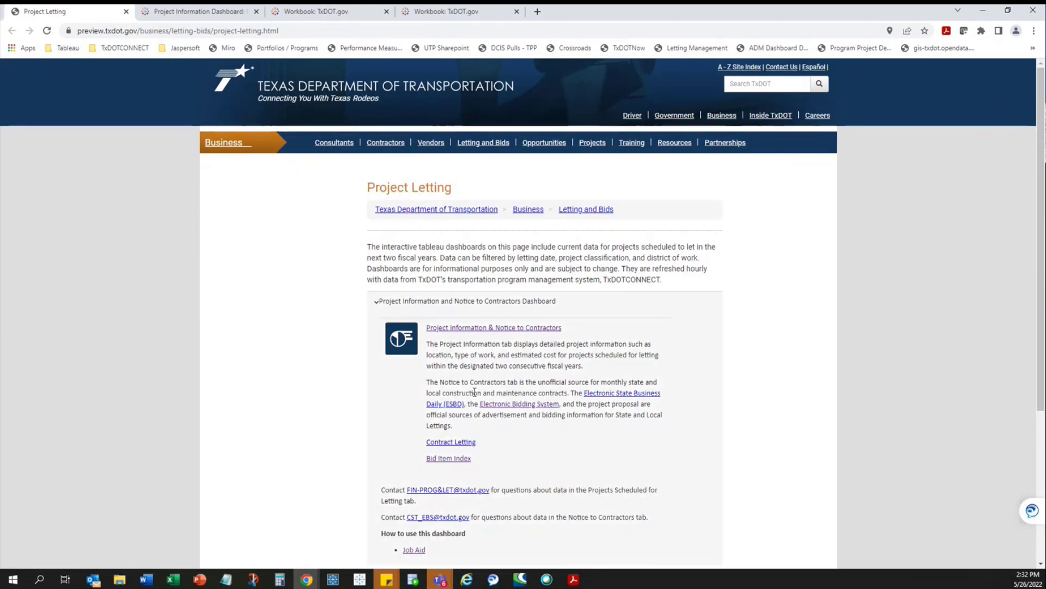
scroll(321, 446, down, 1)
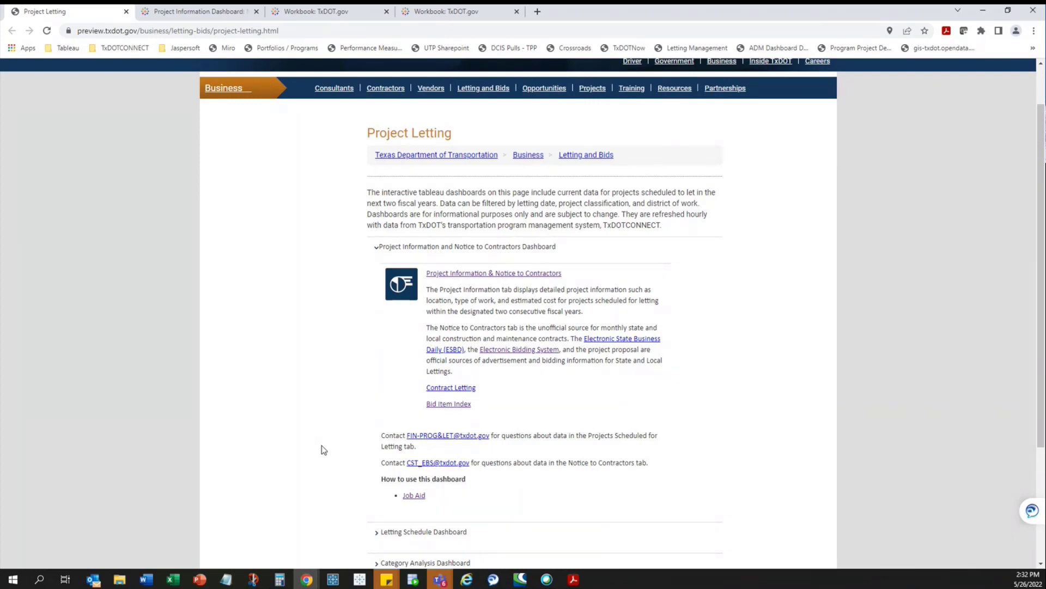
scroll(324, 450, down, 1)
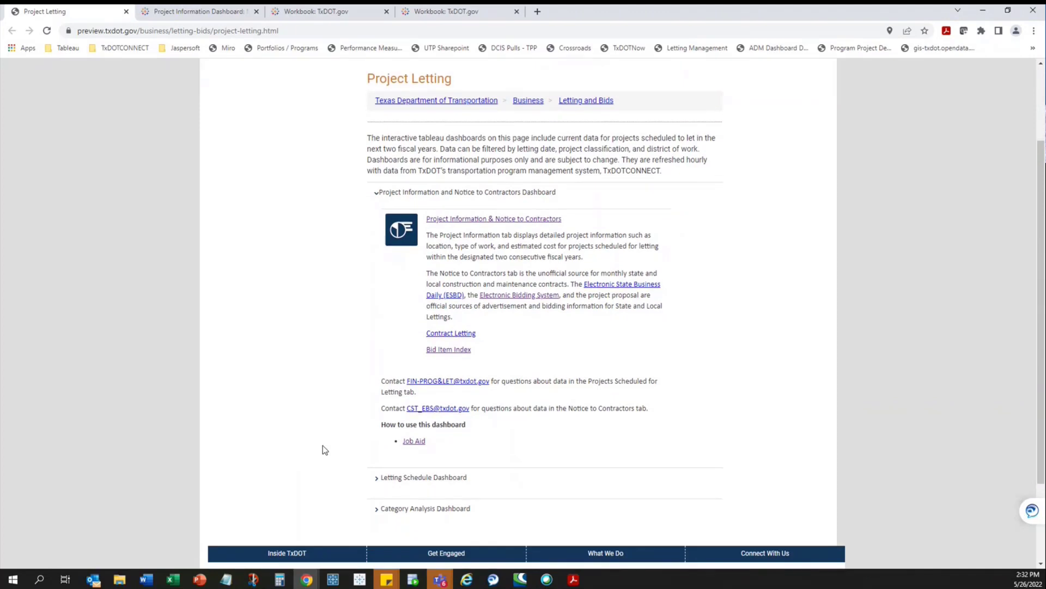